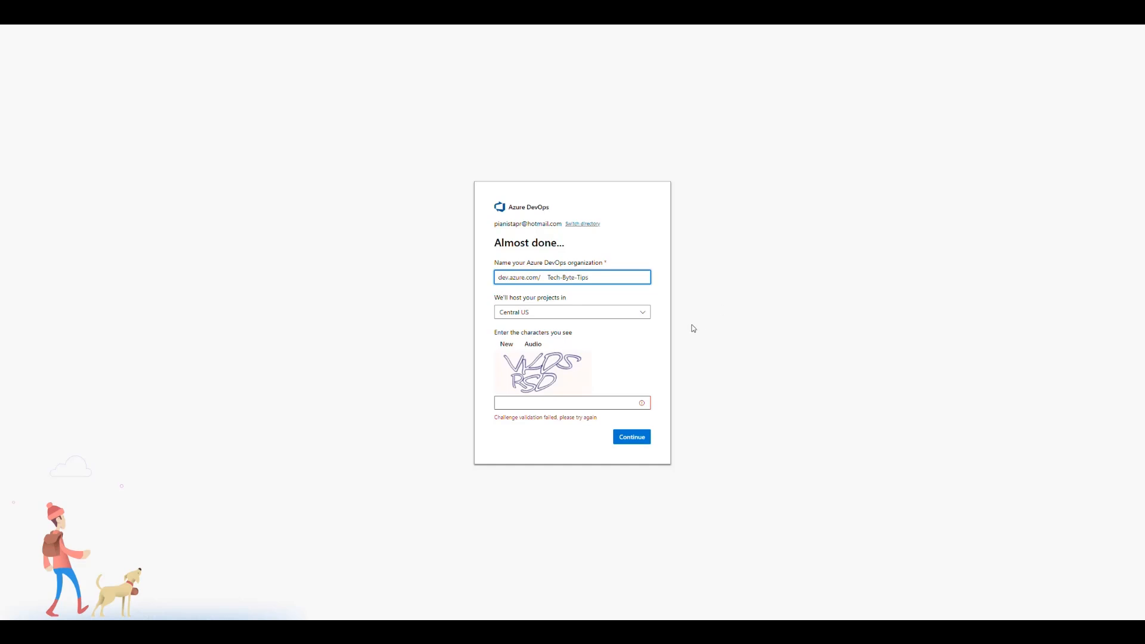
Browse the available hosting regions and set Central US as the host location for the organization's projects.
left_click(638, 317)
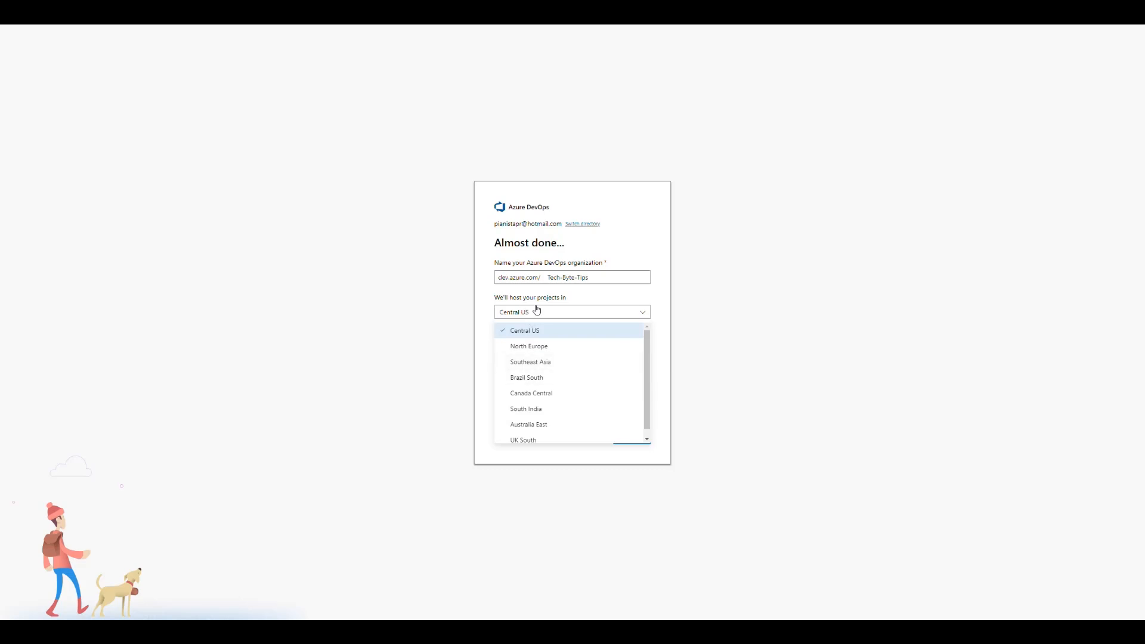
scroll(582, 388, "down", 1)
scroll(586, 397, "up", 1)
scroll(560, 405, "down", 1)
scroll(554, 429, "up", 1)
scroll(571, 361, "down", 1)
scroll(573, 364, "up", 1)
left_click(551, 331)
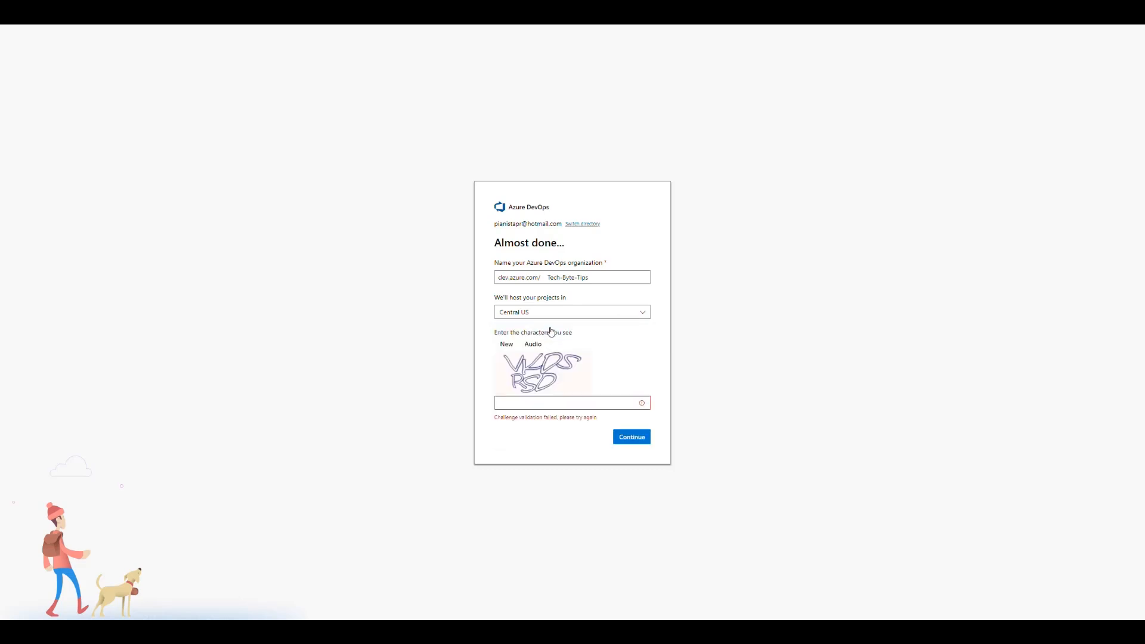
Enter the verification characters shown in the image and submit the form to create the Tech-Byte-Tips organization.
left_click(587, 404)
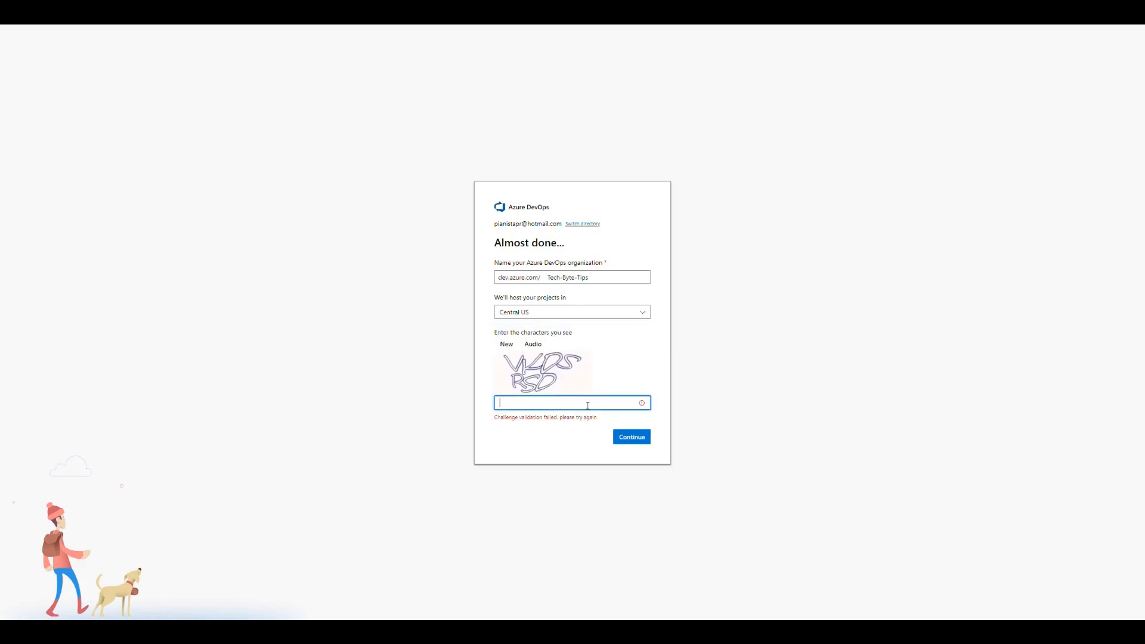
type("VKDS RSD")
left_click(631, 437)
left_click(582, 404)
type("W3KDSM")
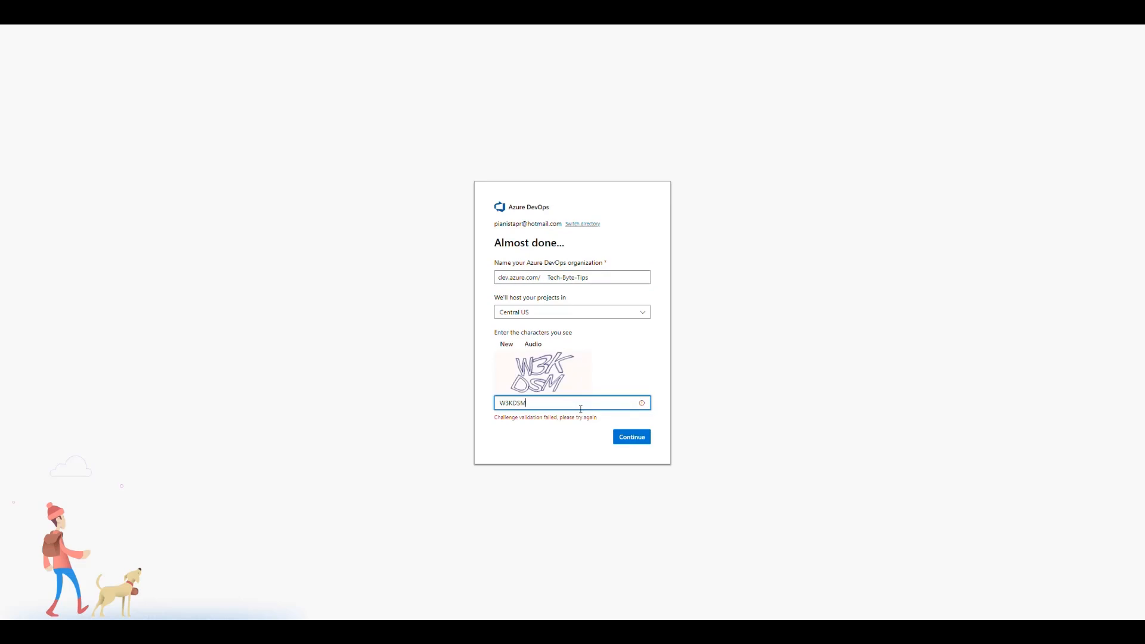
left_click(632, 439)
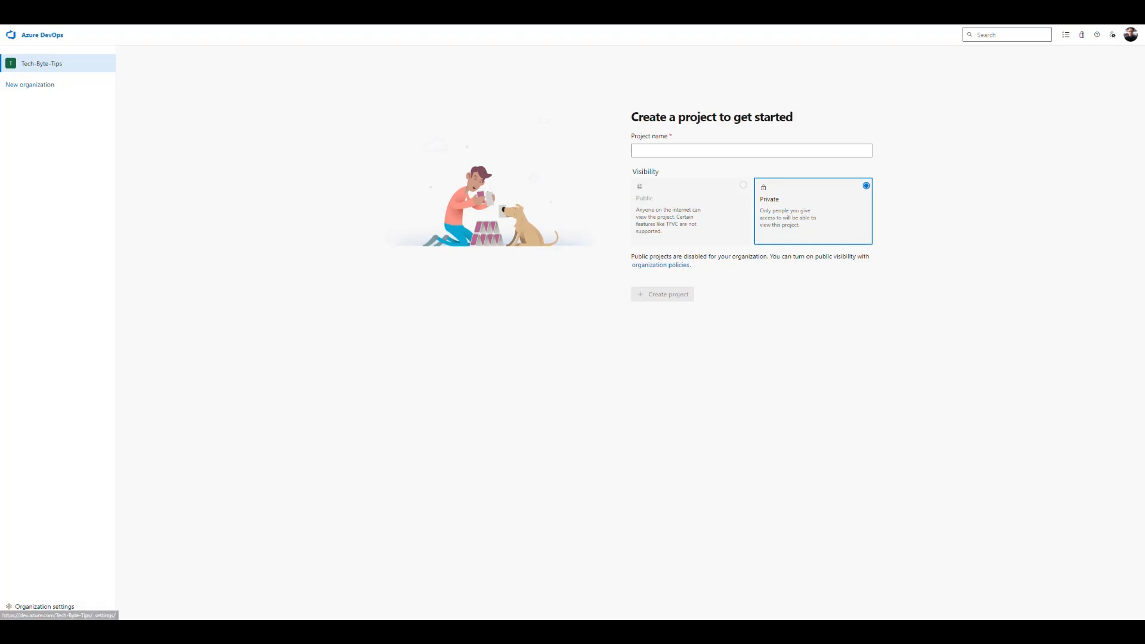
Examine the organization's security policies, including the confirmation for allowing public projects, and return to the project creation form.
left_click(45, 605)
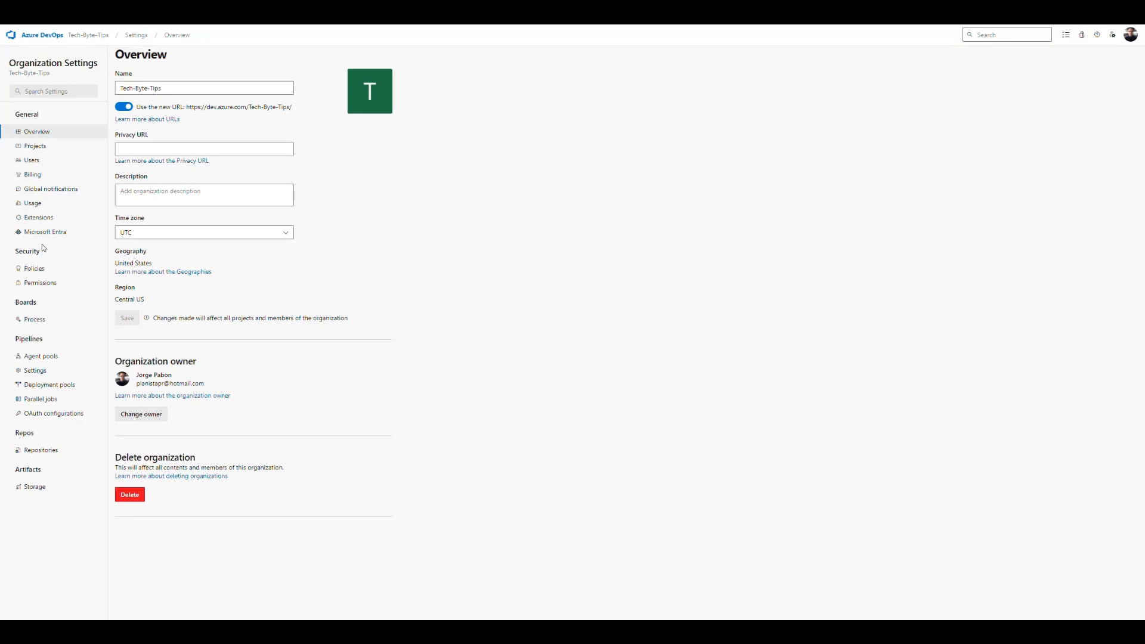
left_click(34, 268)
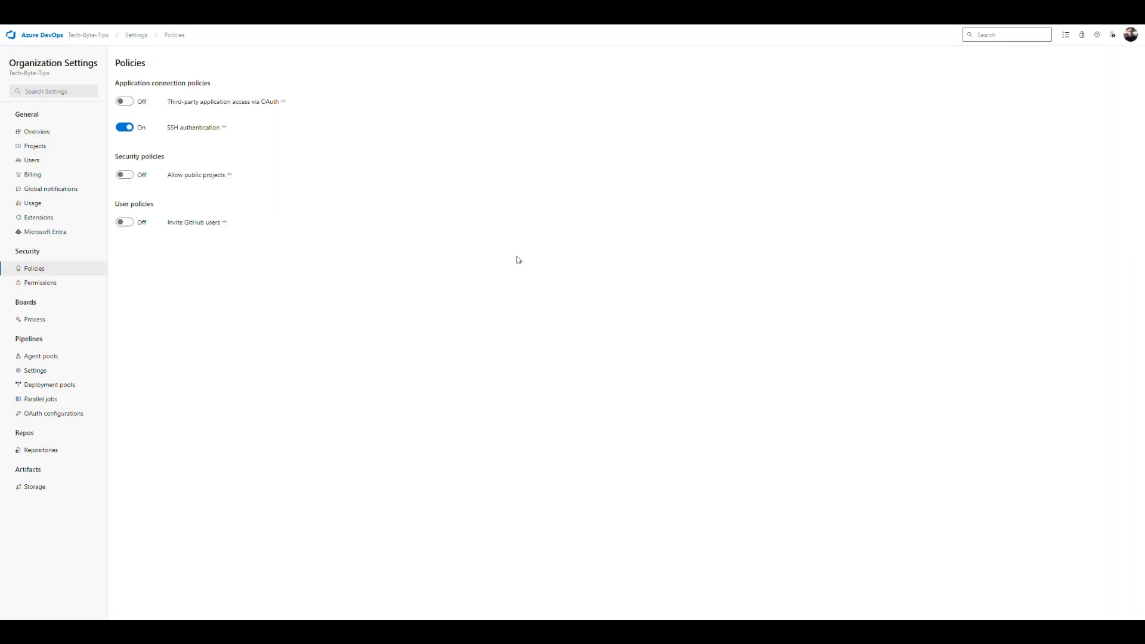
left_click(126, 176)
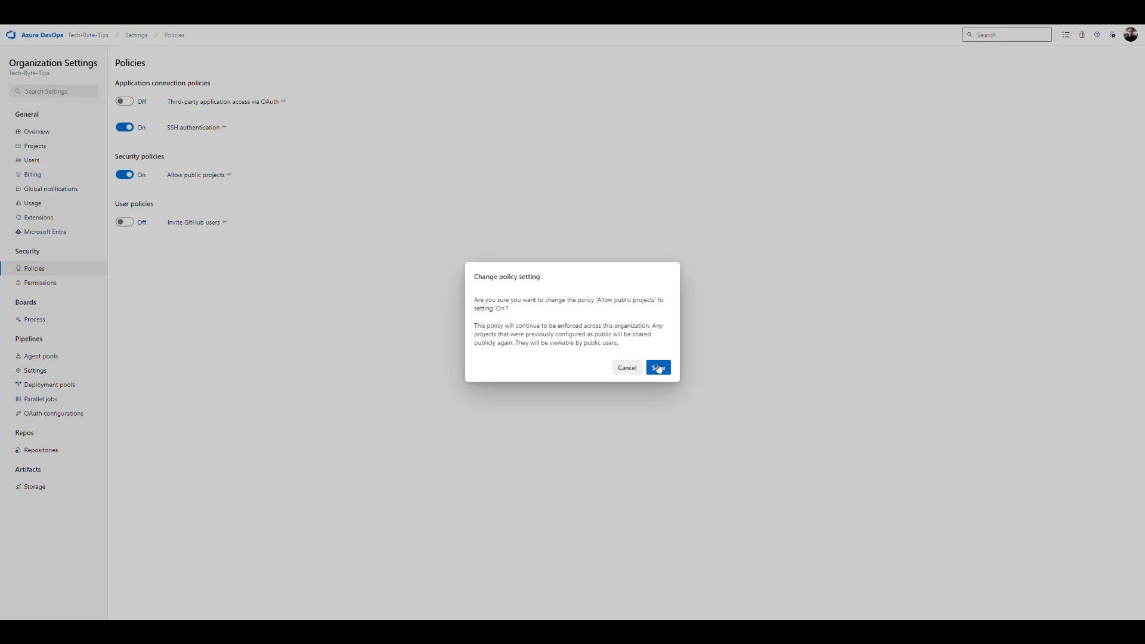
left_click(626, 368)
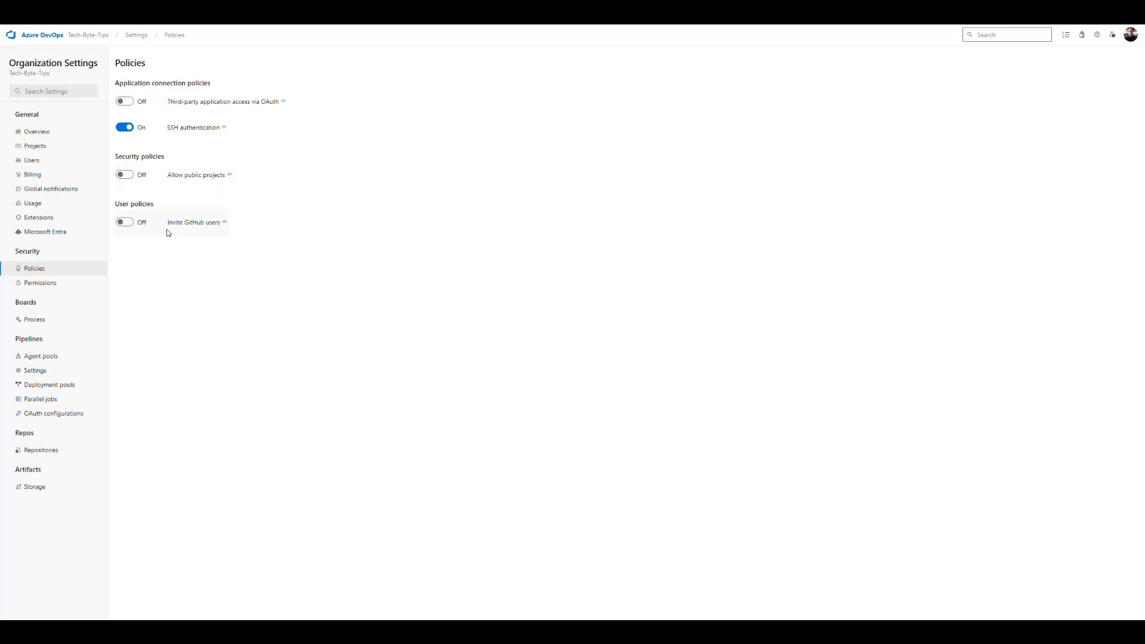
left_click(17, 36)
left_click(498, 364)
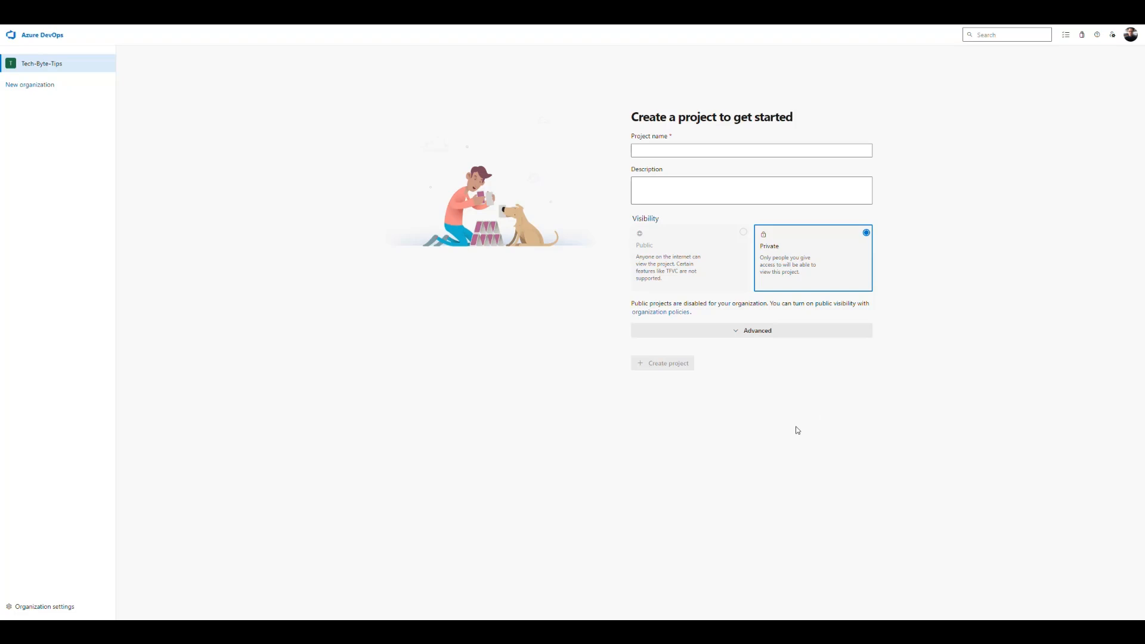
Name the new project Web Development.
left_click(747, 151)
type("Develop")
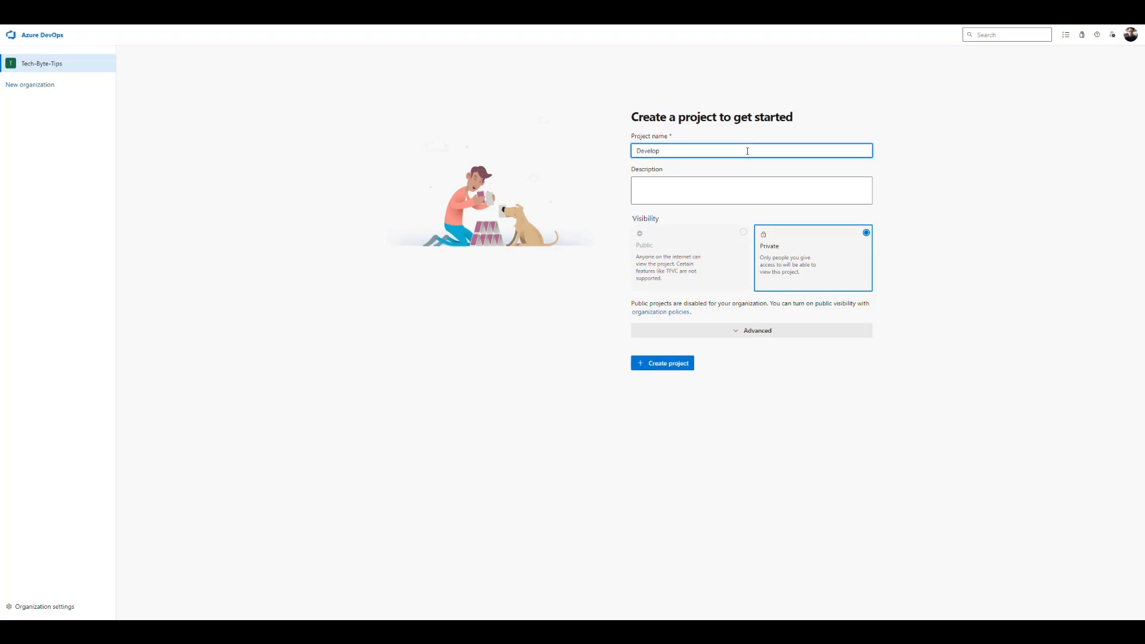
type("ment")
key("ctrl+a")
left_click(747, 151)
type("Web")
Enter the project description "This project involves all of the web development for the company.".
left_click(769, 182)
type("This project inmvo")
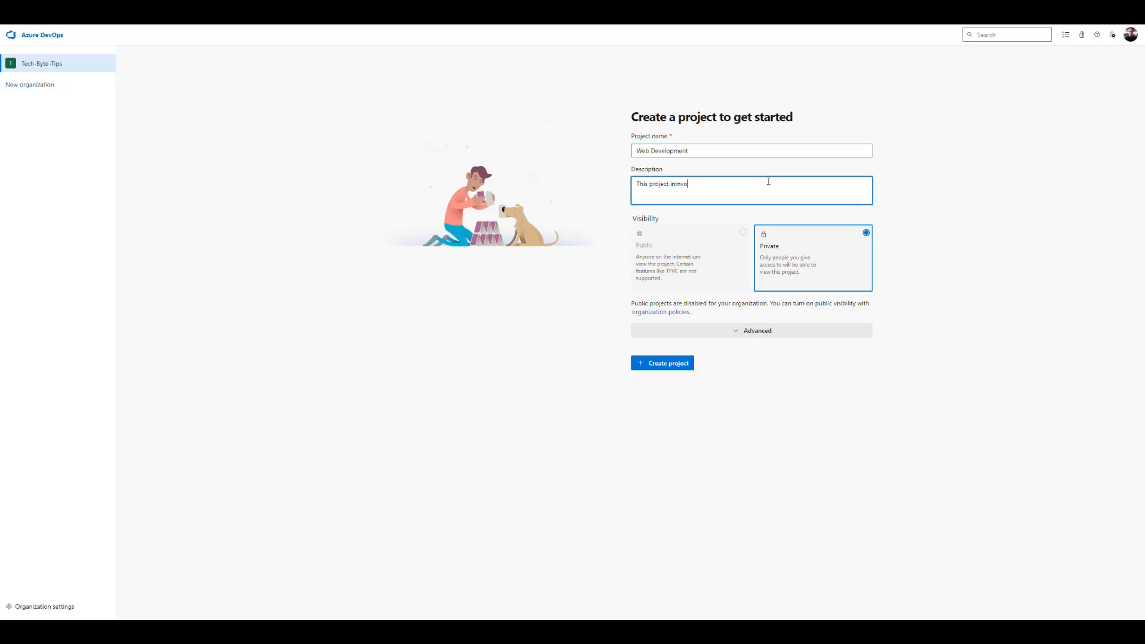
type("volves all of the web development for the o")
type("ompany.")
In the project's advanced options, choose Git for version control and Agile as the work item process.
left_click(778, 329)
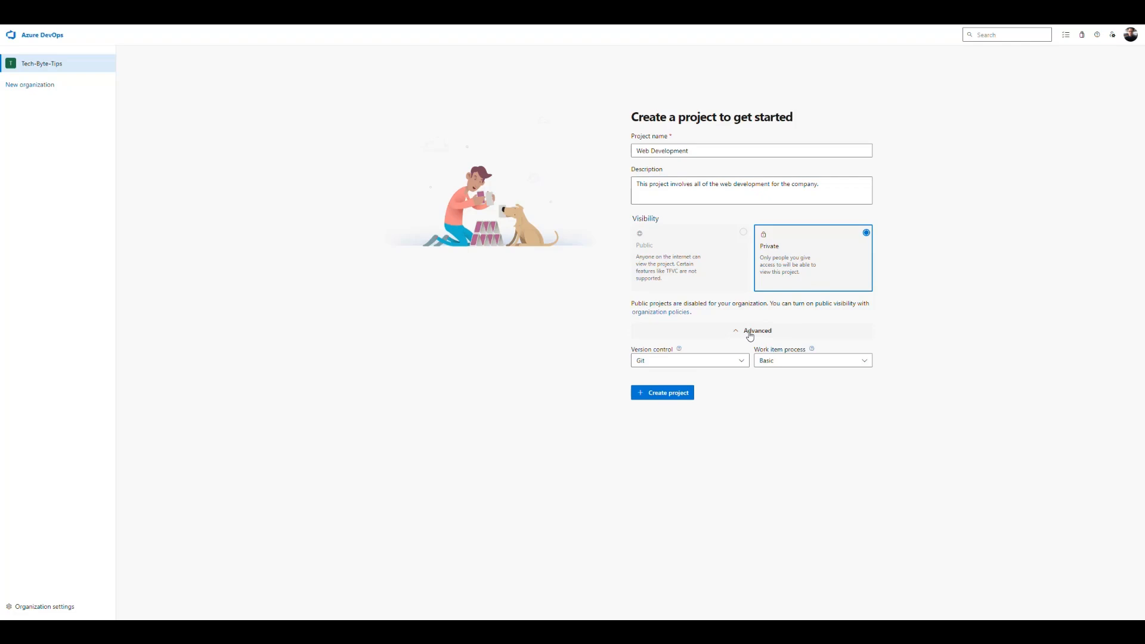
left_click(739, 330)
left_click(738, 332)
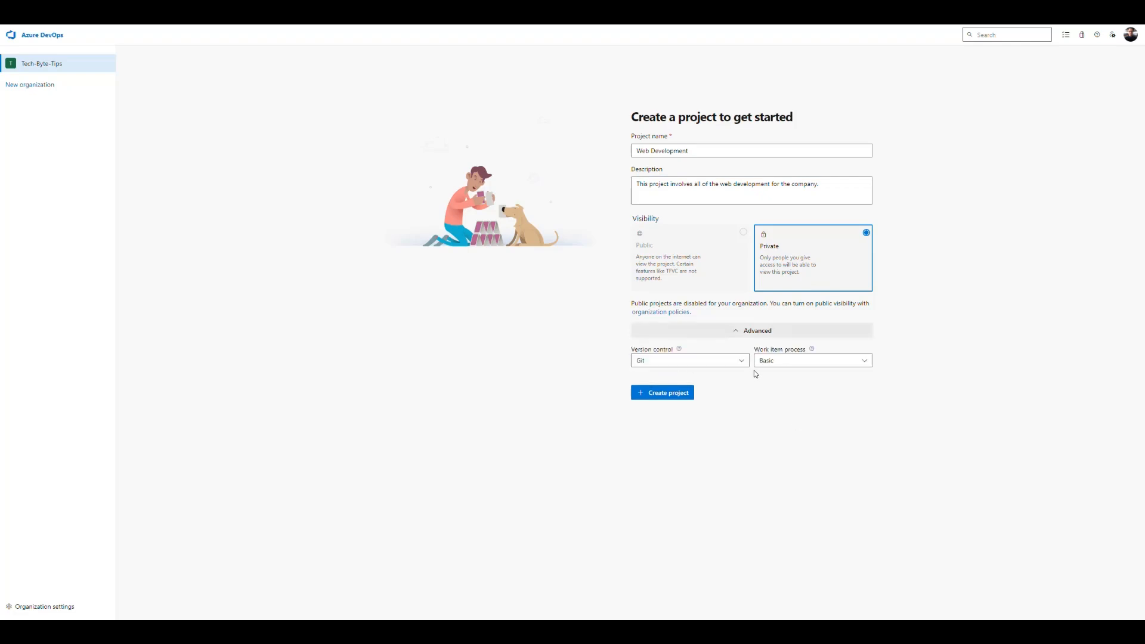
left_click(740, 361)
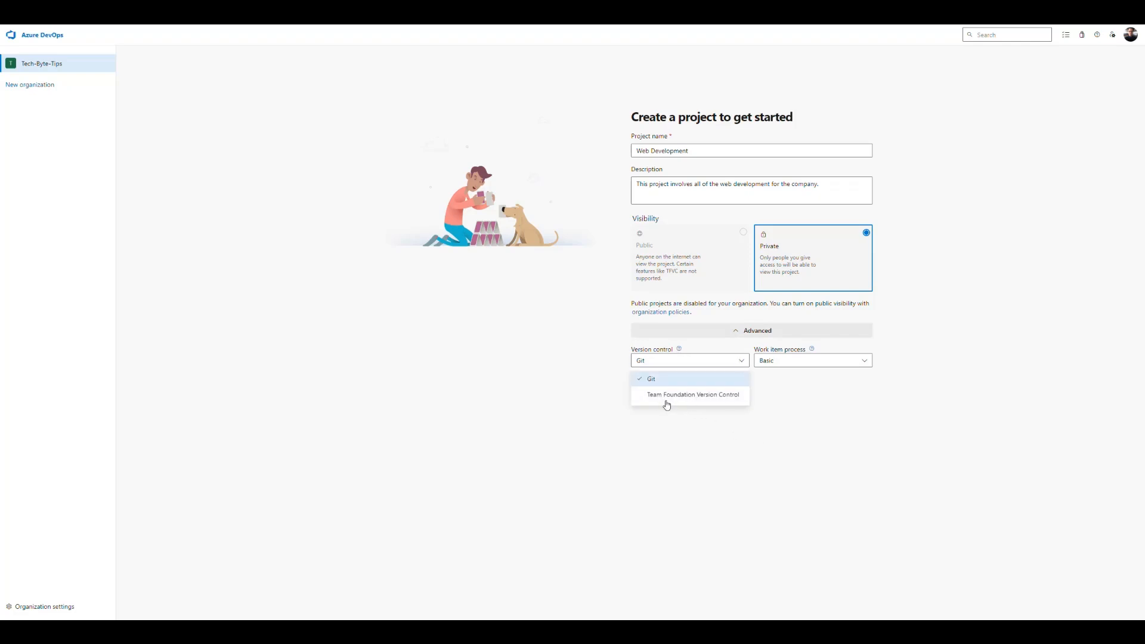
left_click(710, 381)
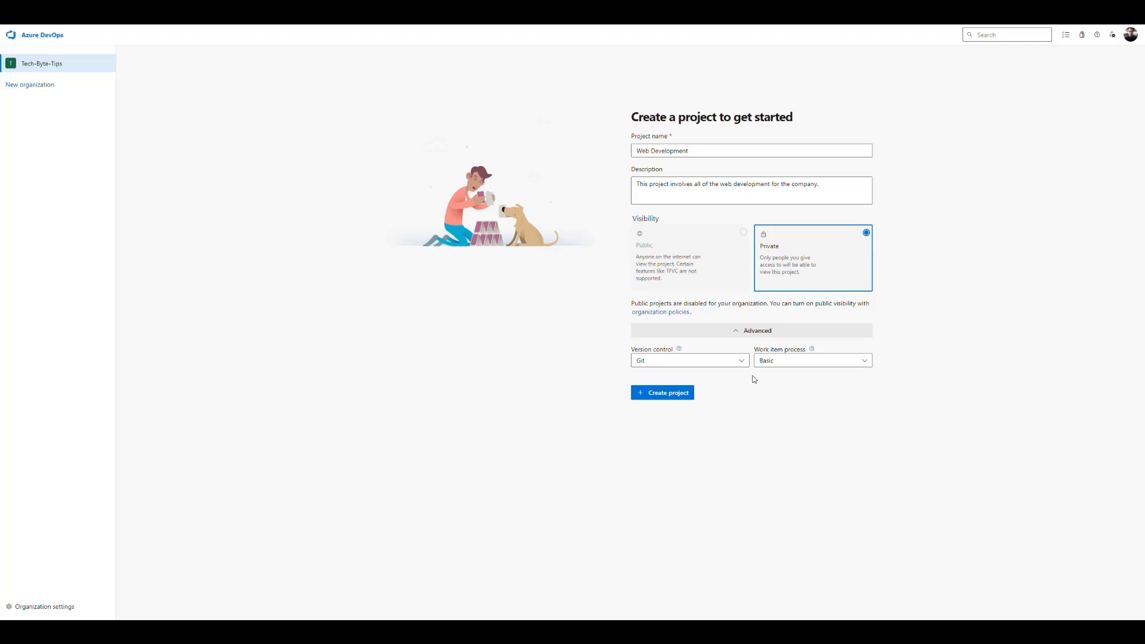
left_click(864, 360)
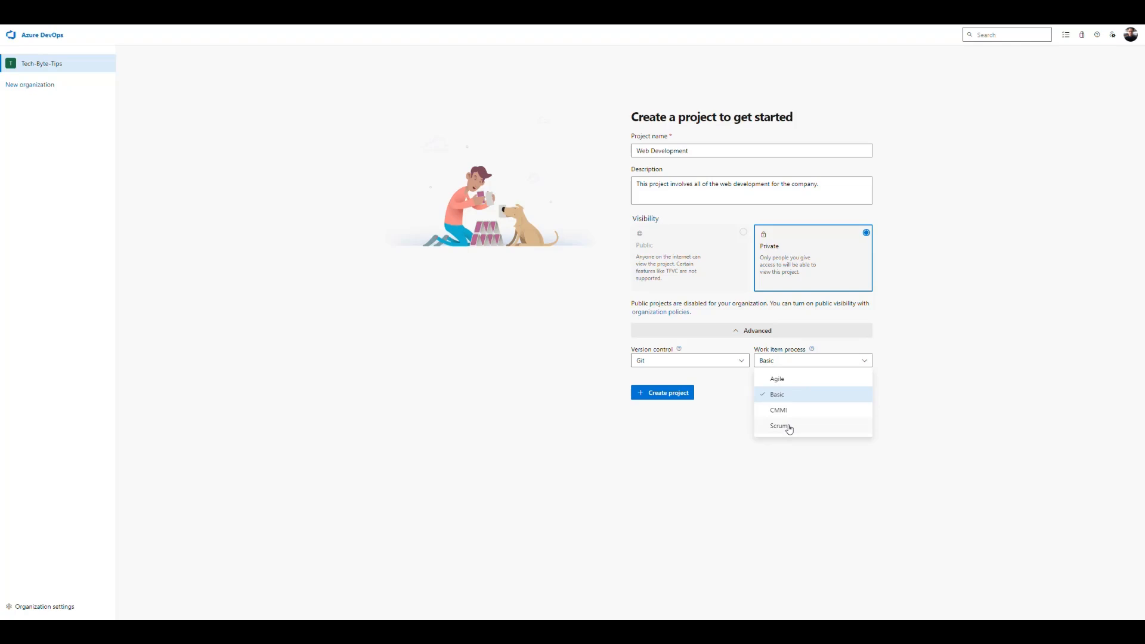
left_click(782, 380)
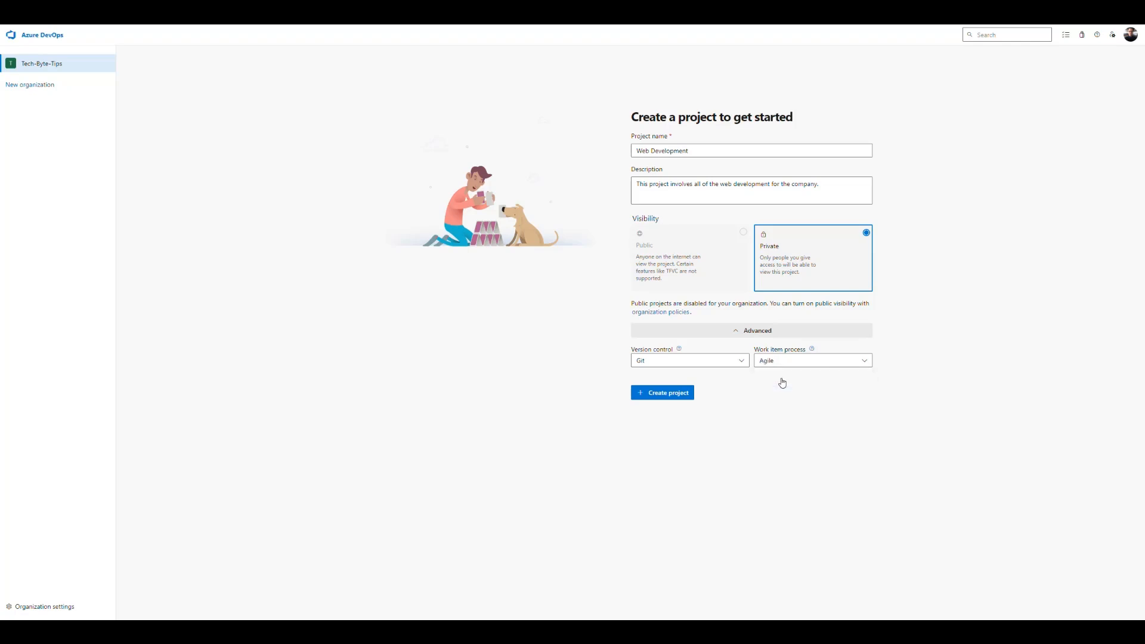
Create the Web Development project and open it from the organization's home page.
left_click(666, 396)
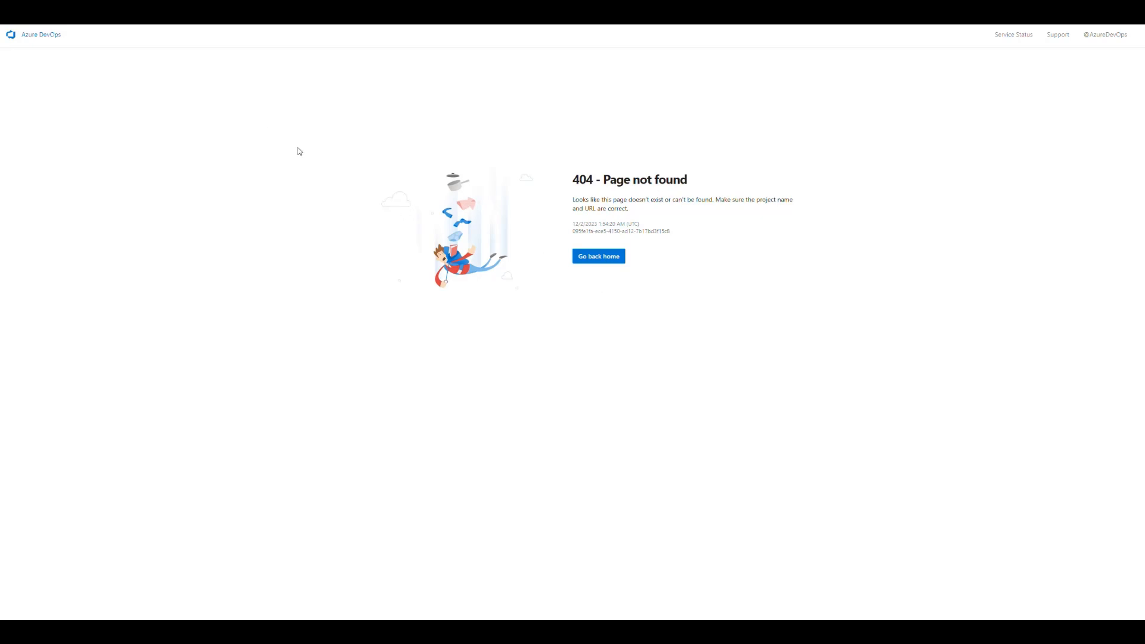
left_click(602, 259)
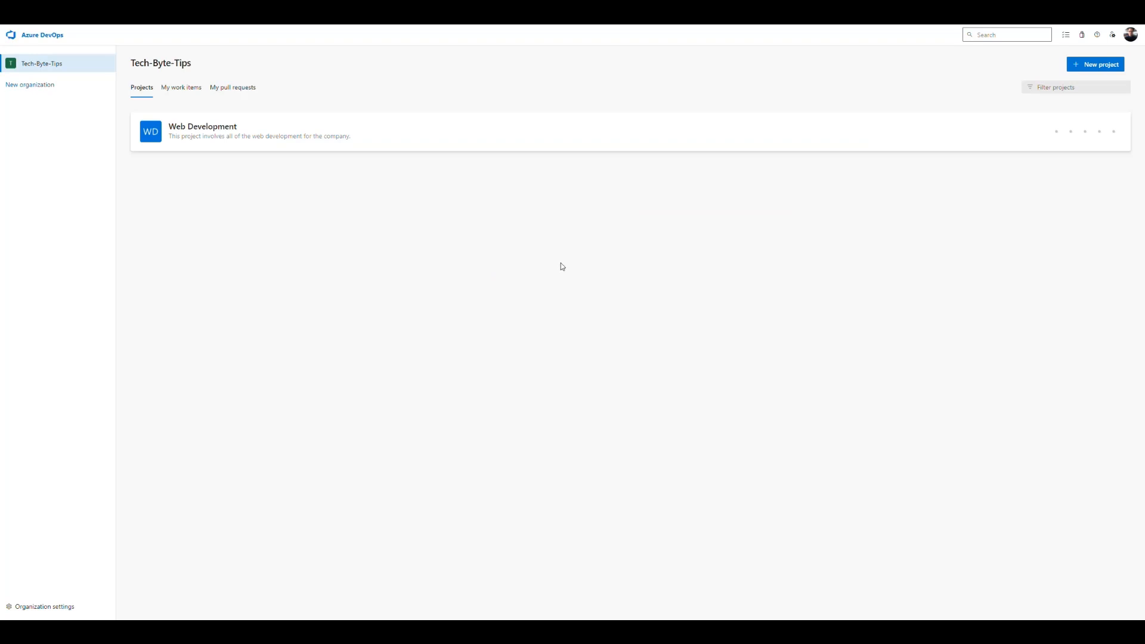
left_click(219, 131)
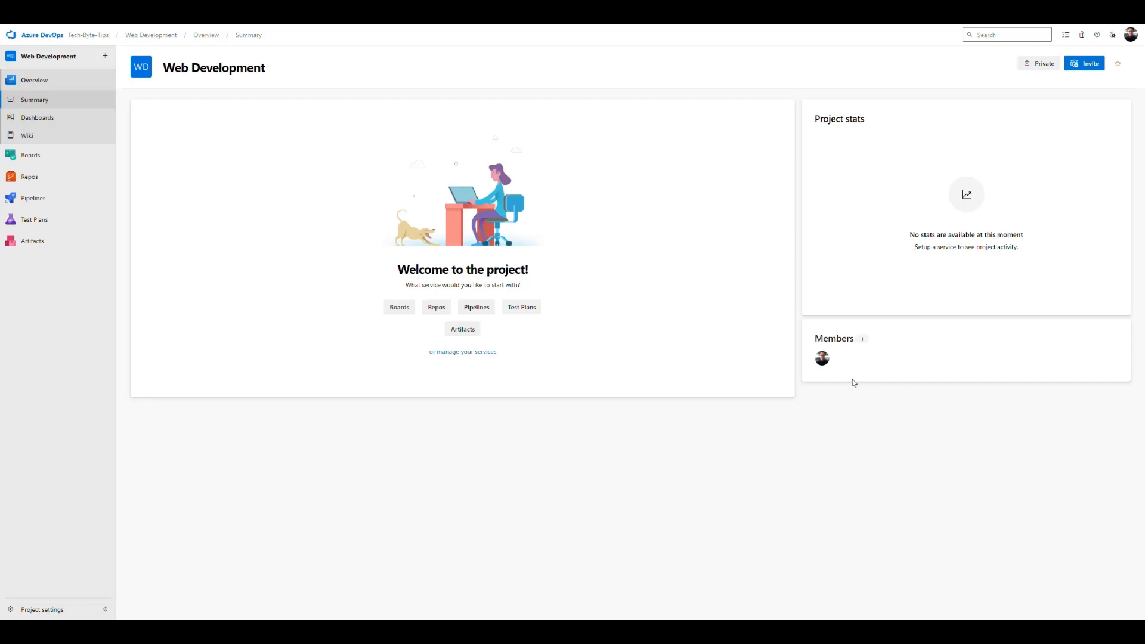
Examine the project's Dashboards, Wiki, Boards, Repos, Pipelines, Test Plans and Artifacts pages.
left_click(46, 119)
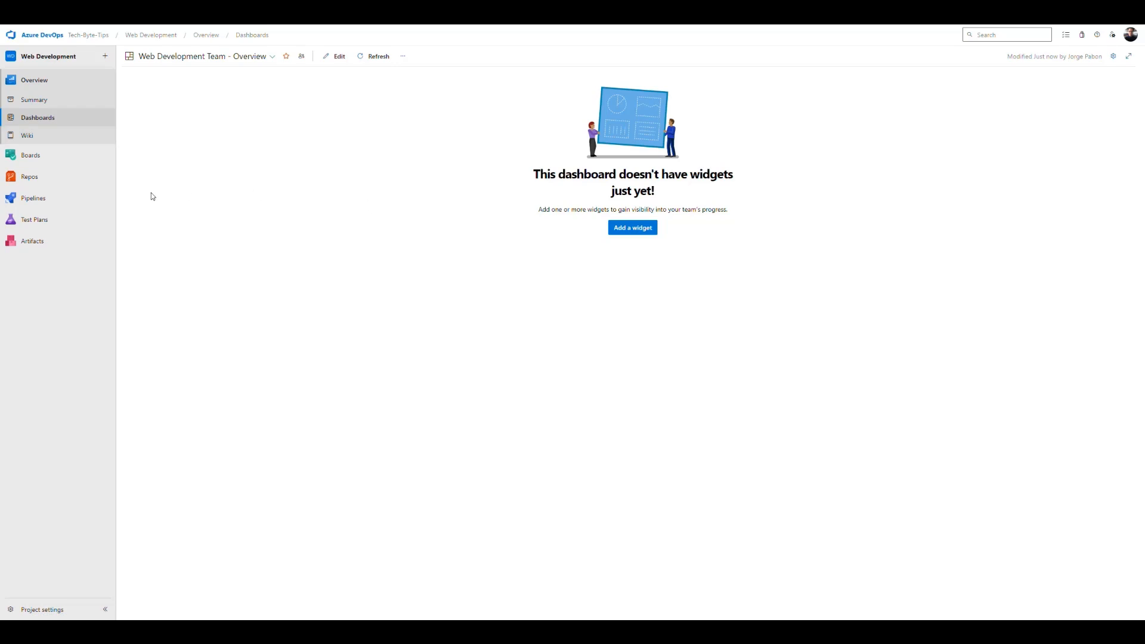
left_click(28, 135)
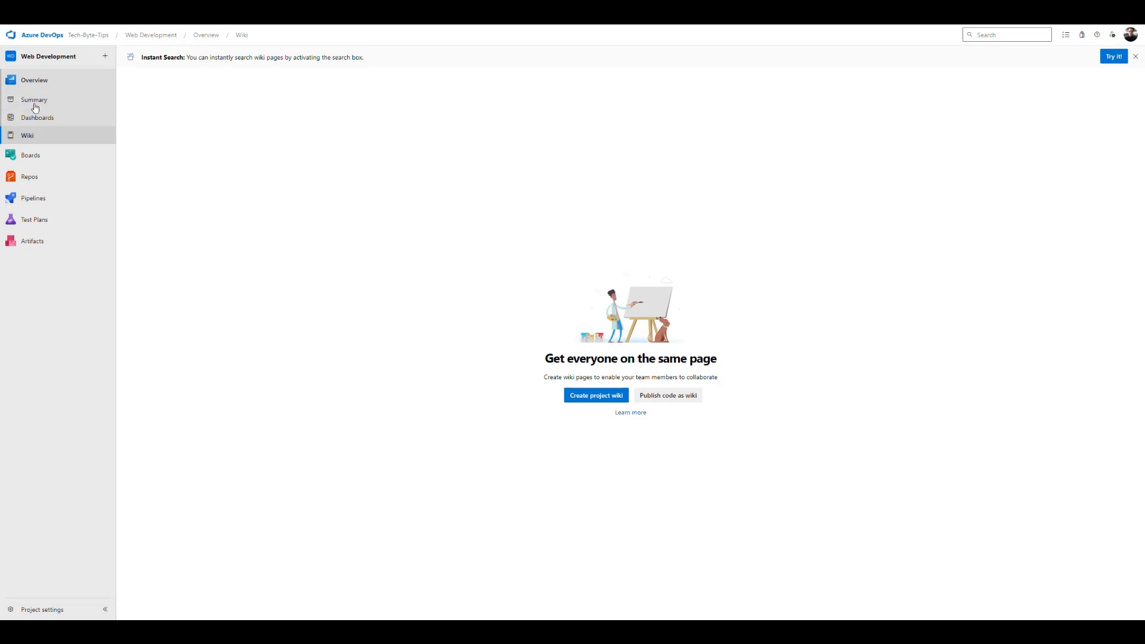
left_click(31, 156)
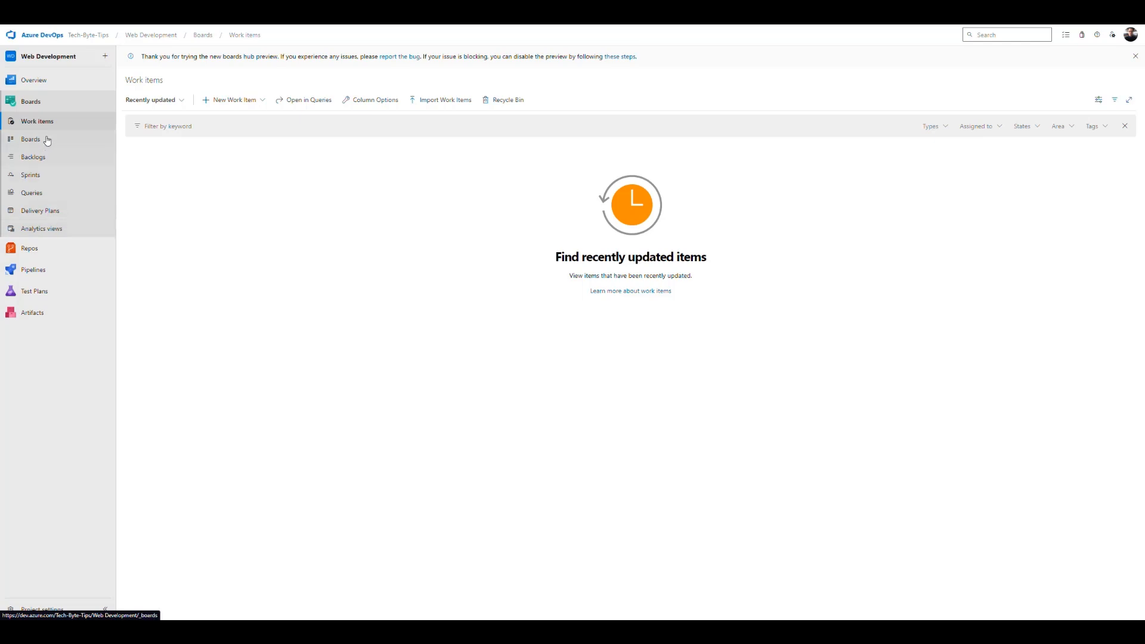
left_click(47, 249)
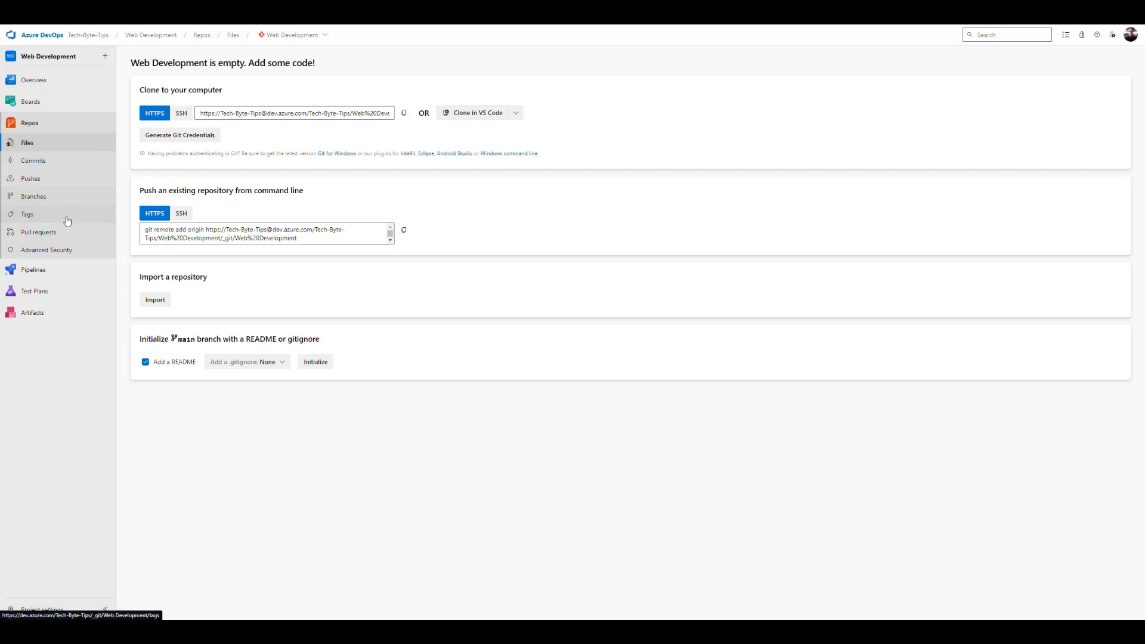
left_click(315, 35)
left_click(477, 429)
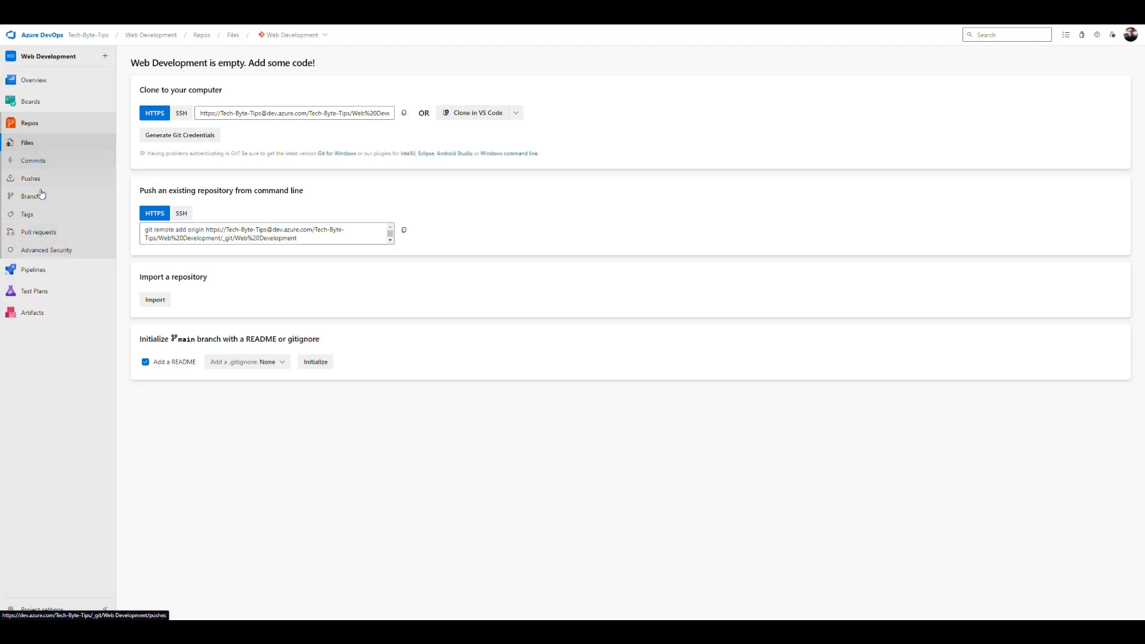
left_click(42, 270)
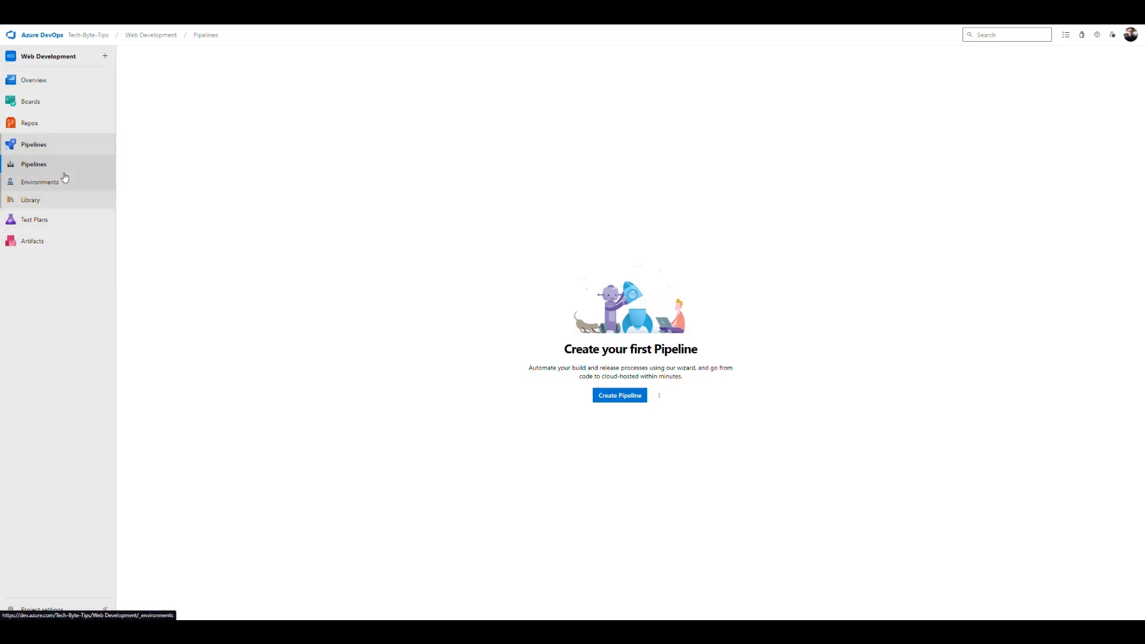
left_click(51, 219)
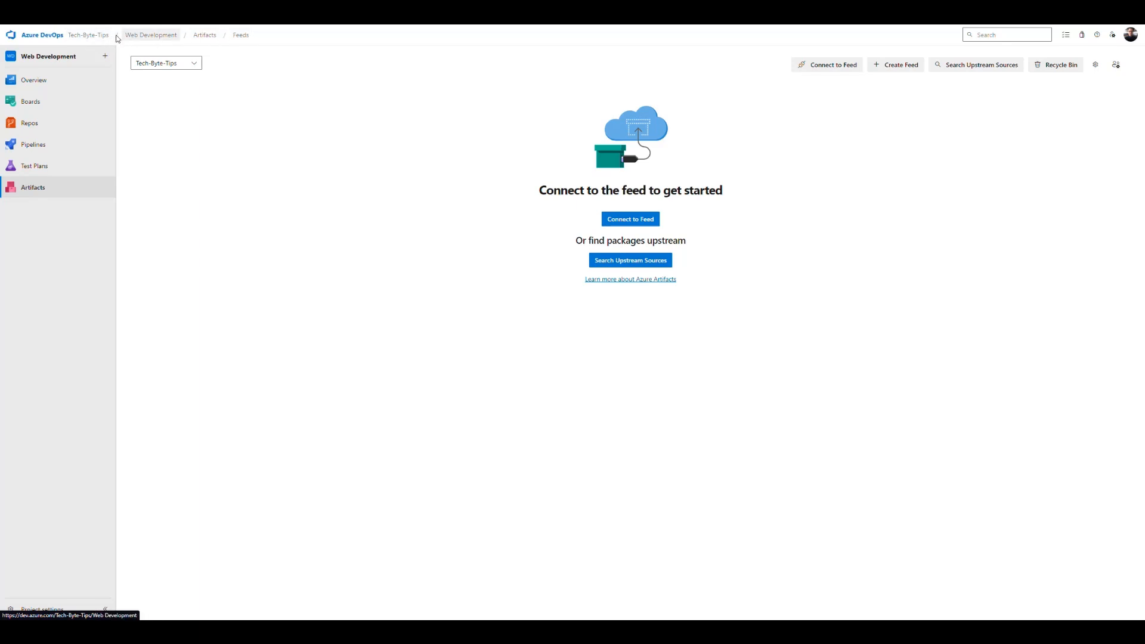
Reopen Web Development from the organization's project list, go to its project settings and view the profile image options.
left_click(92, 36)
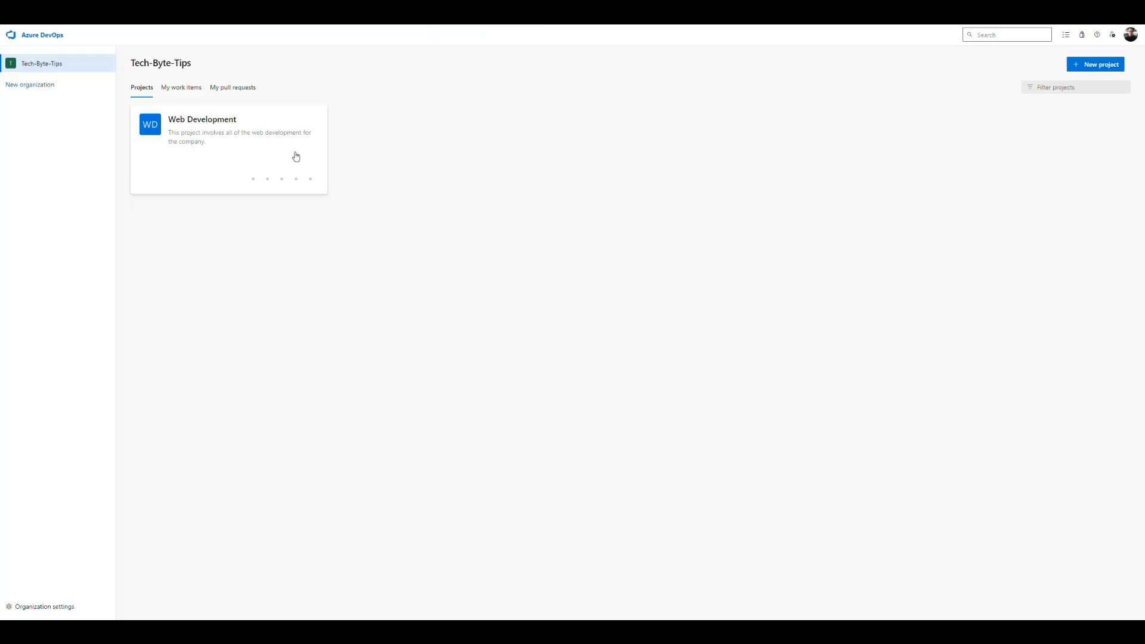
left_click(217, 134)
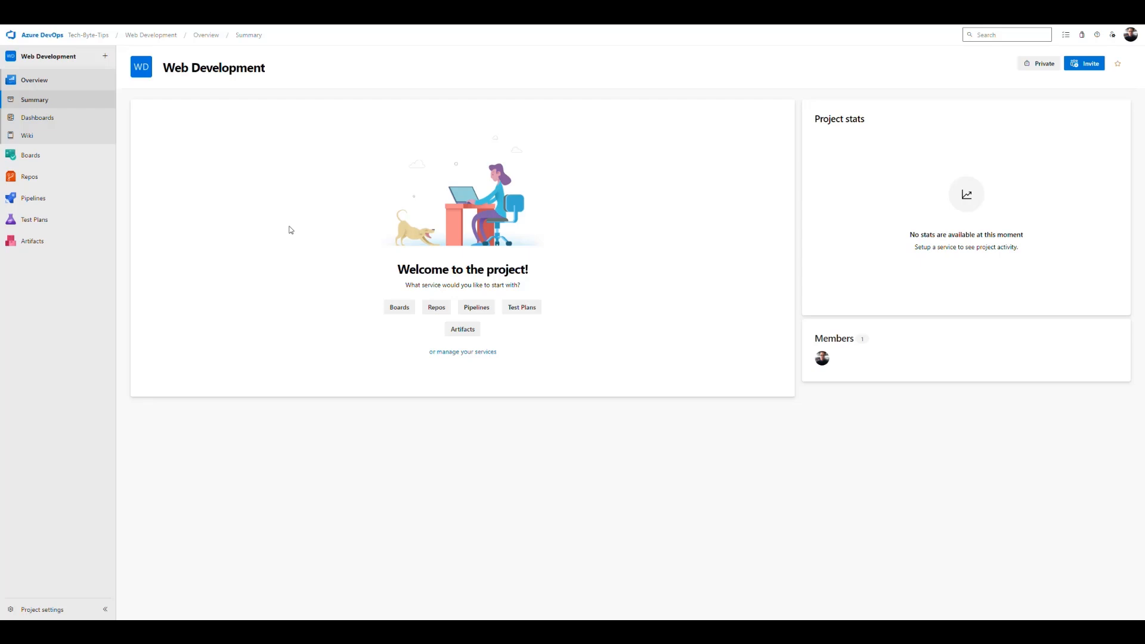
left_click(56, 609)
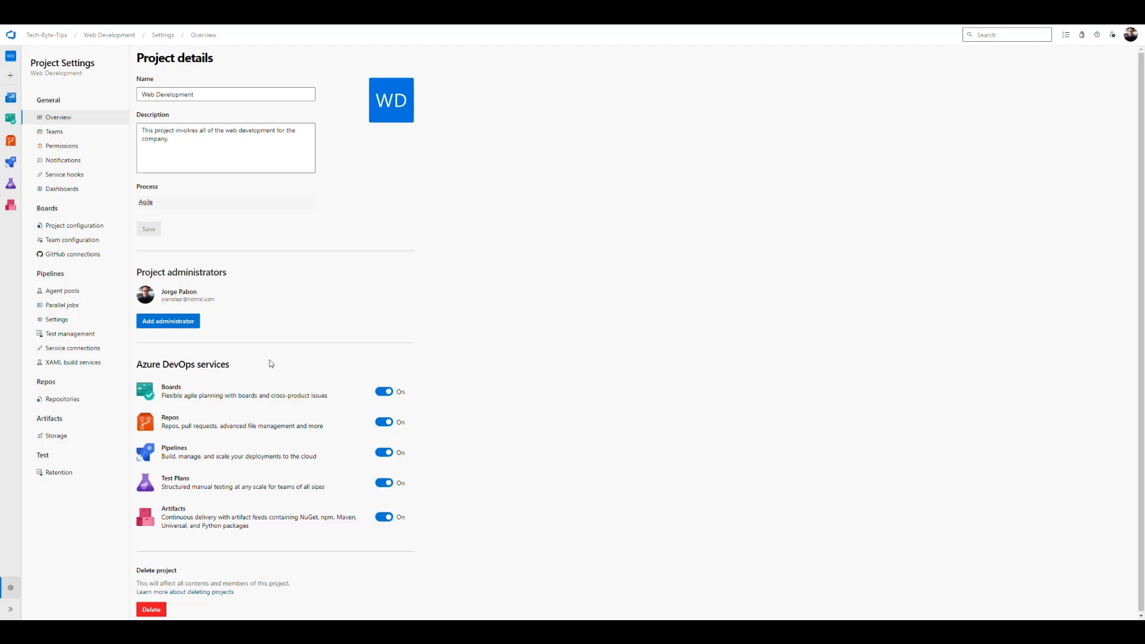
left_click(391, 105)
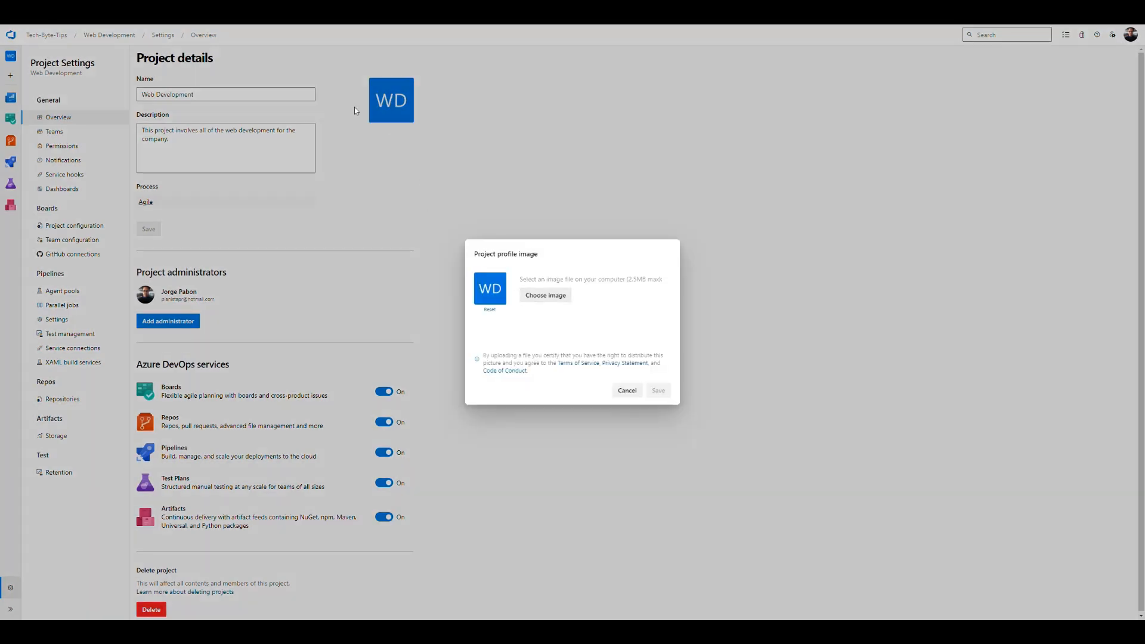
left_click(627, 391)
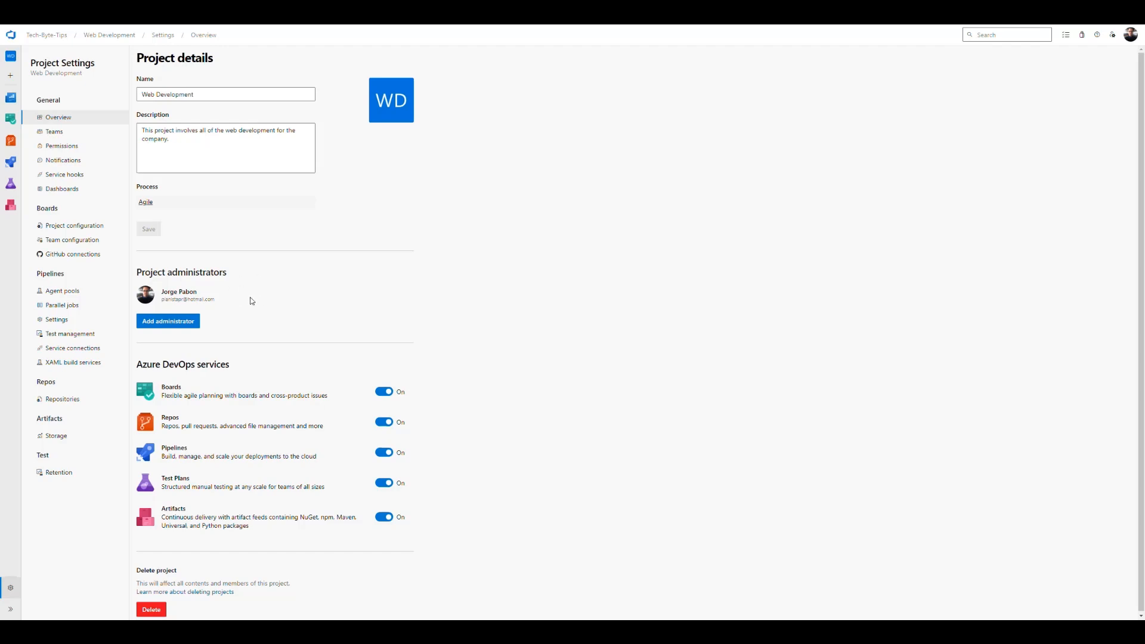
Start turning off the Test Plans service in the project details, and cancel its removal.
scroll(252, 287, "down", 1)
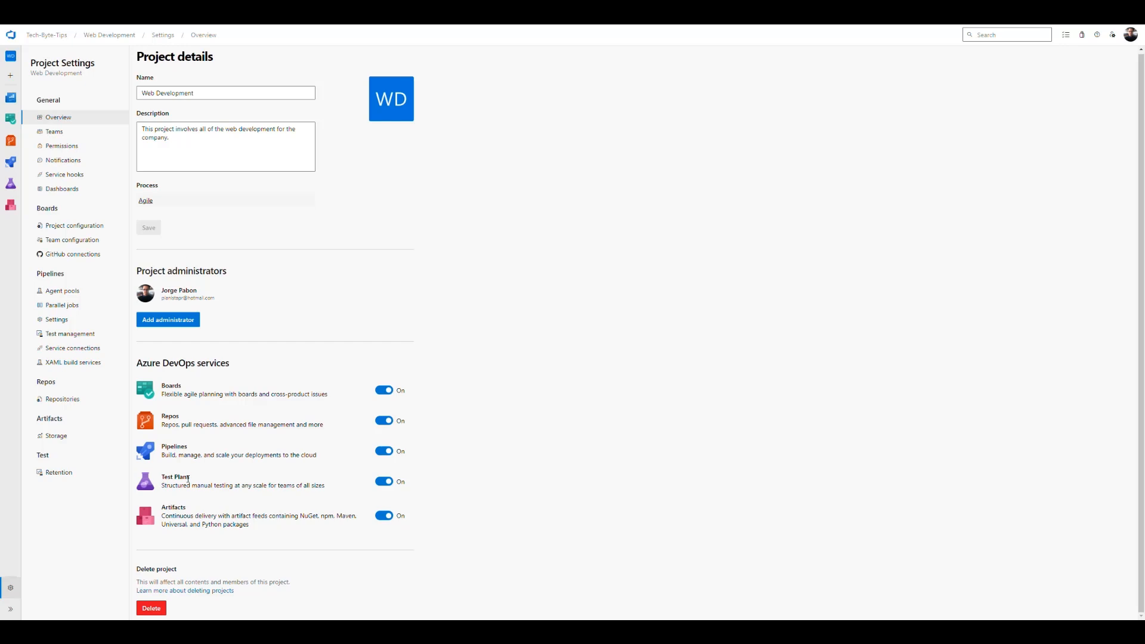
left_click(386, 482)
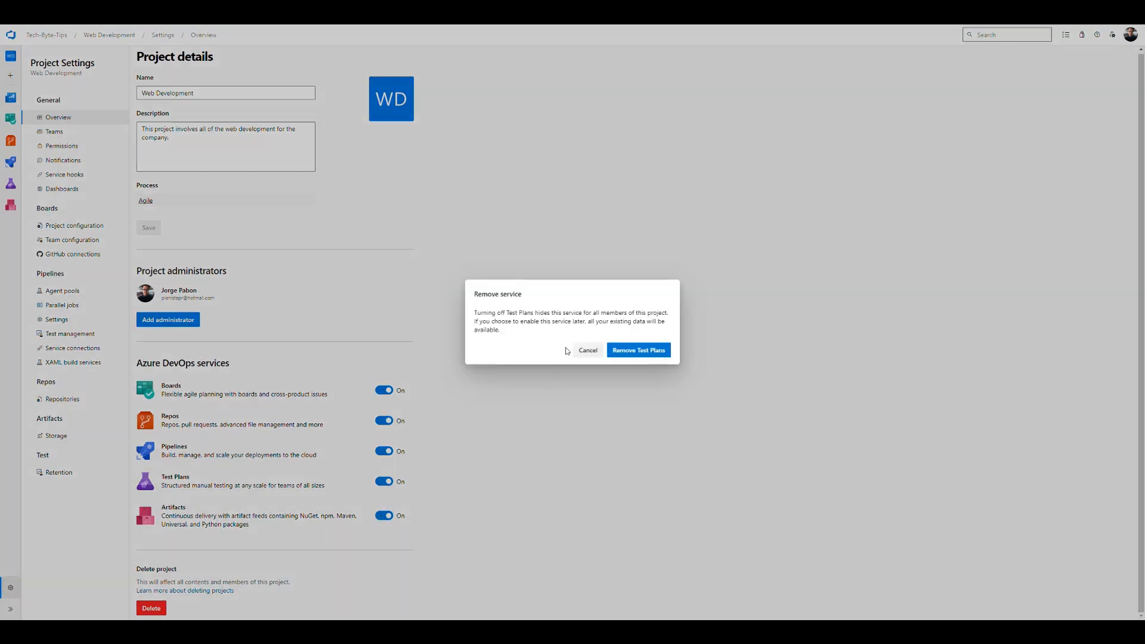
left_click(589, 351)
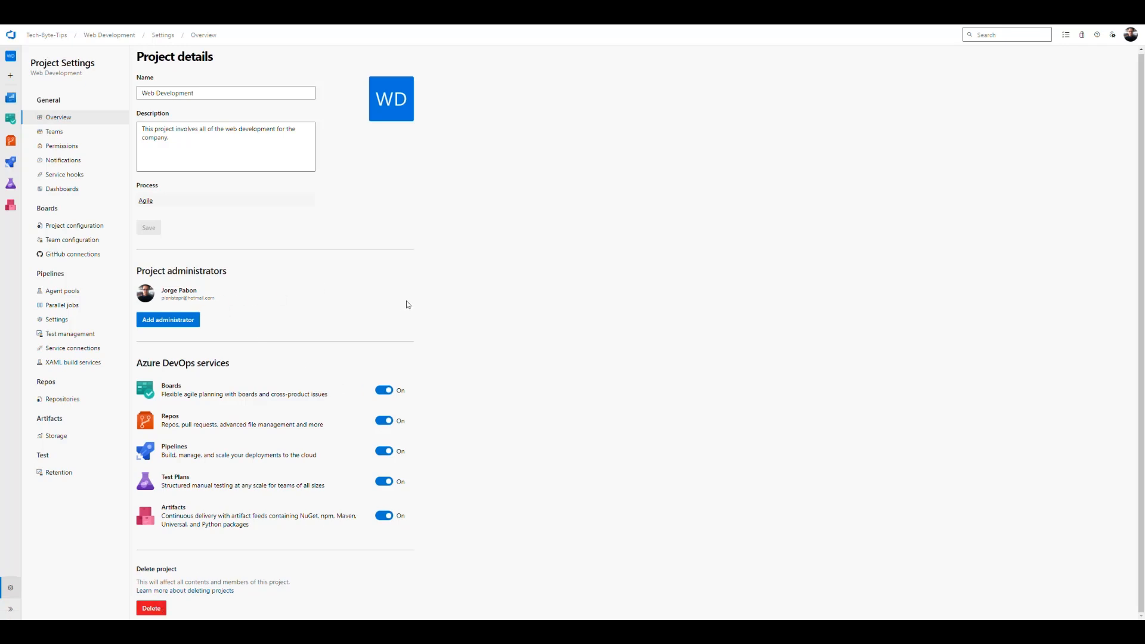
Start a new team in the project's Teams settings and name it "UIUX Development Team".
left_click(57, 136)
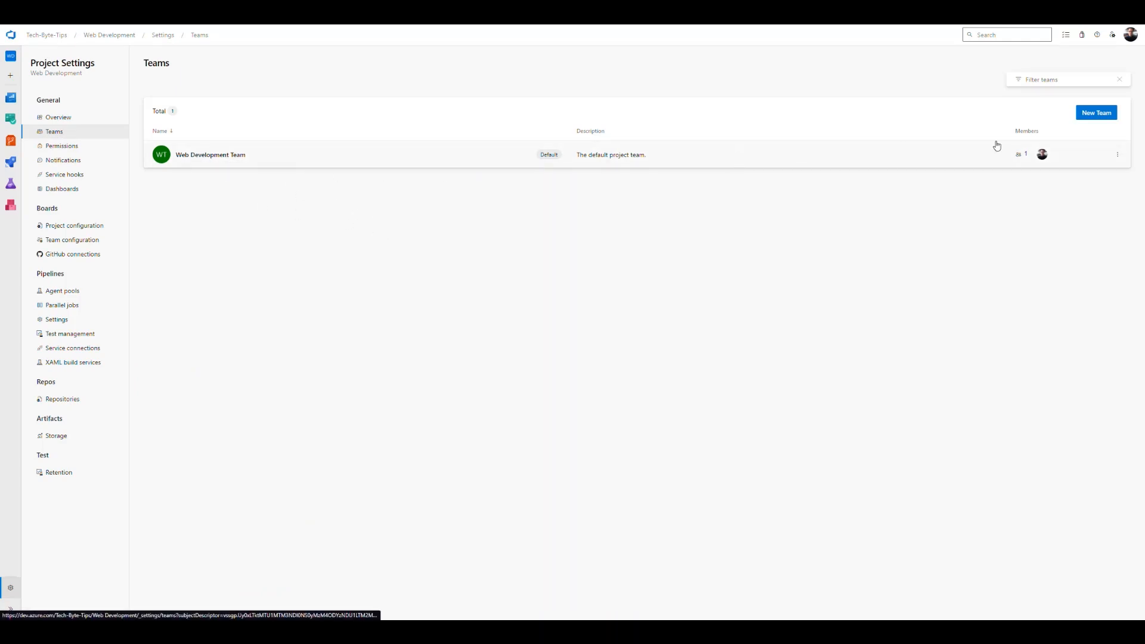
left_click(1095, 115)
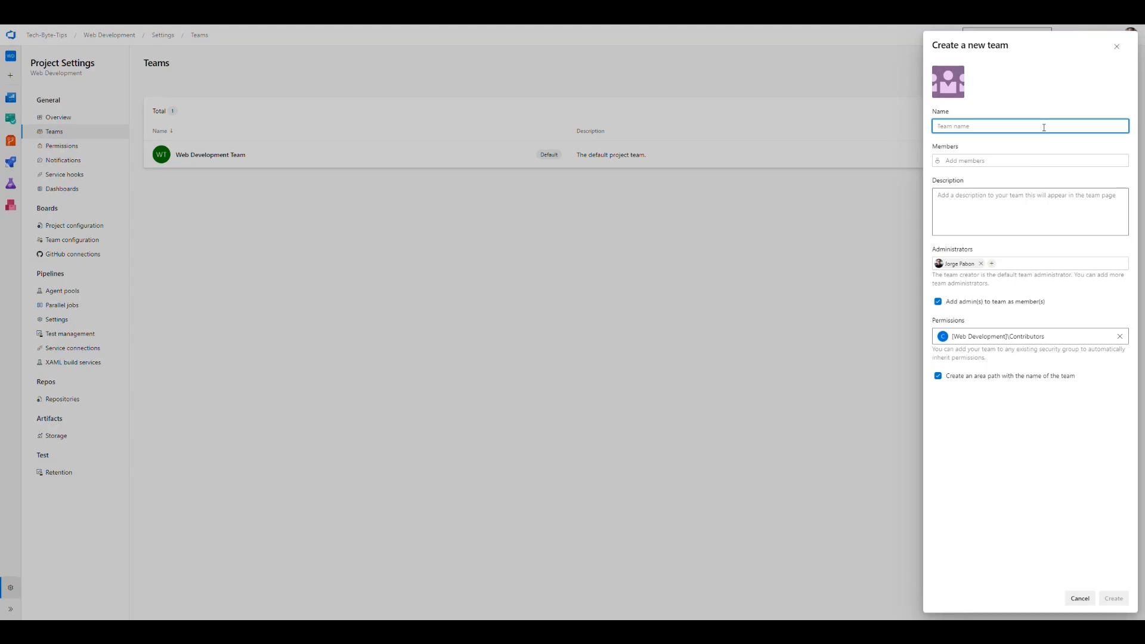
type("UIUX Development Team")
Add Donald Trump and Joe Biden as members and describe the team as "This team is in charge of the User Interface and User Experience development.".
left_click(1017, 161)
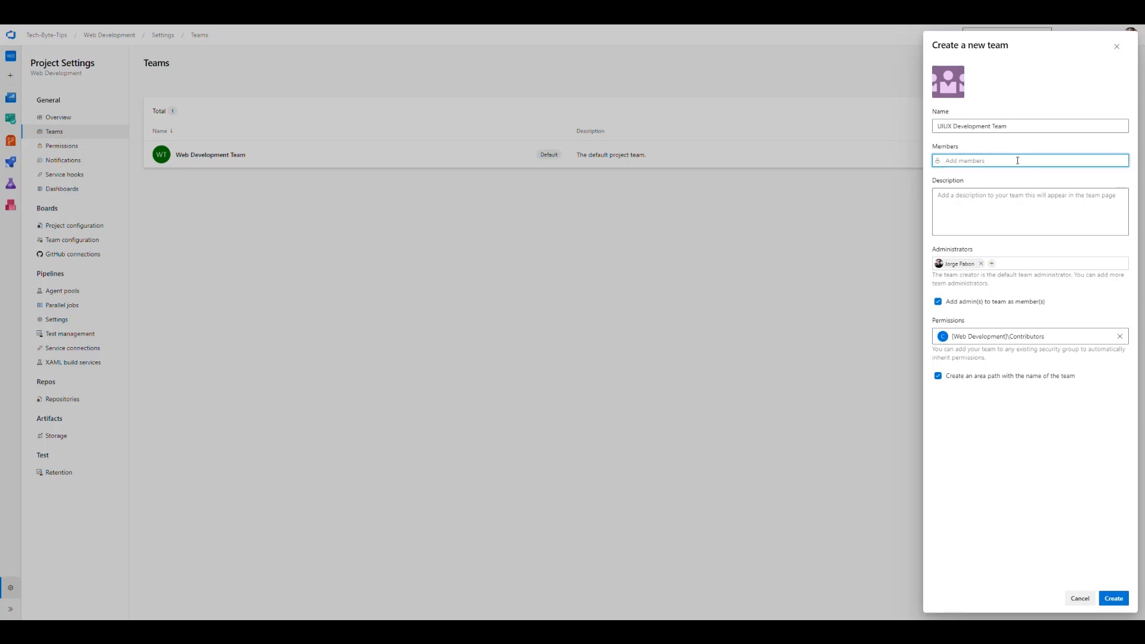
type("j")
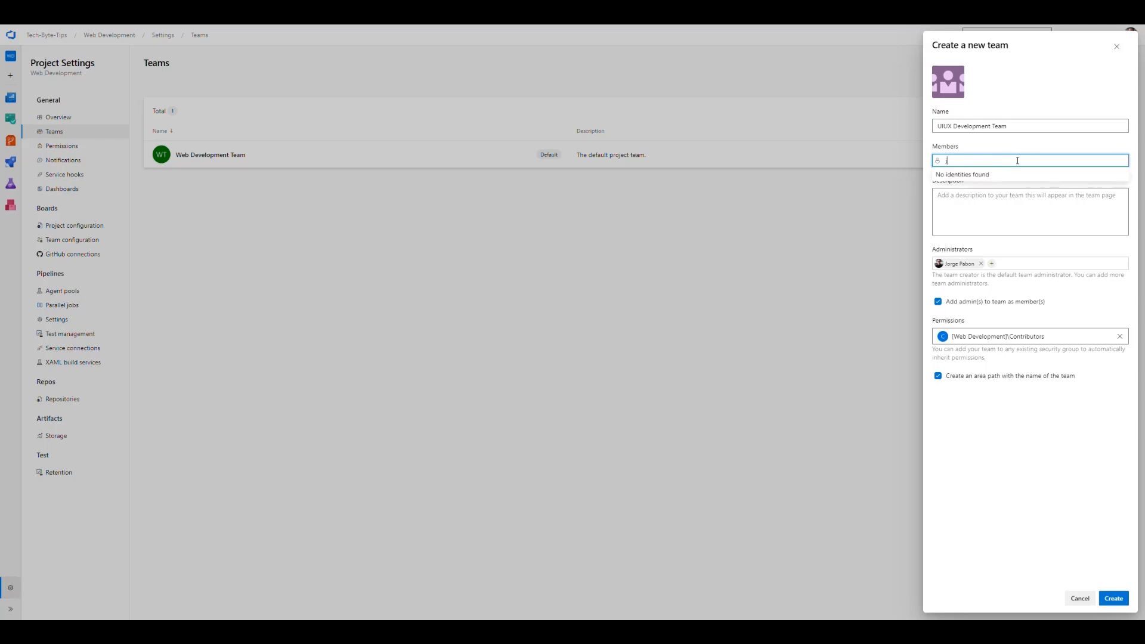
key("BackSpace")
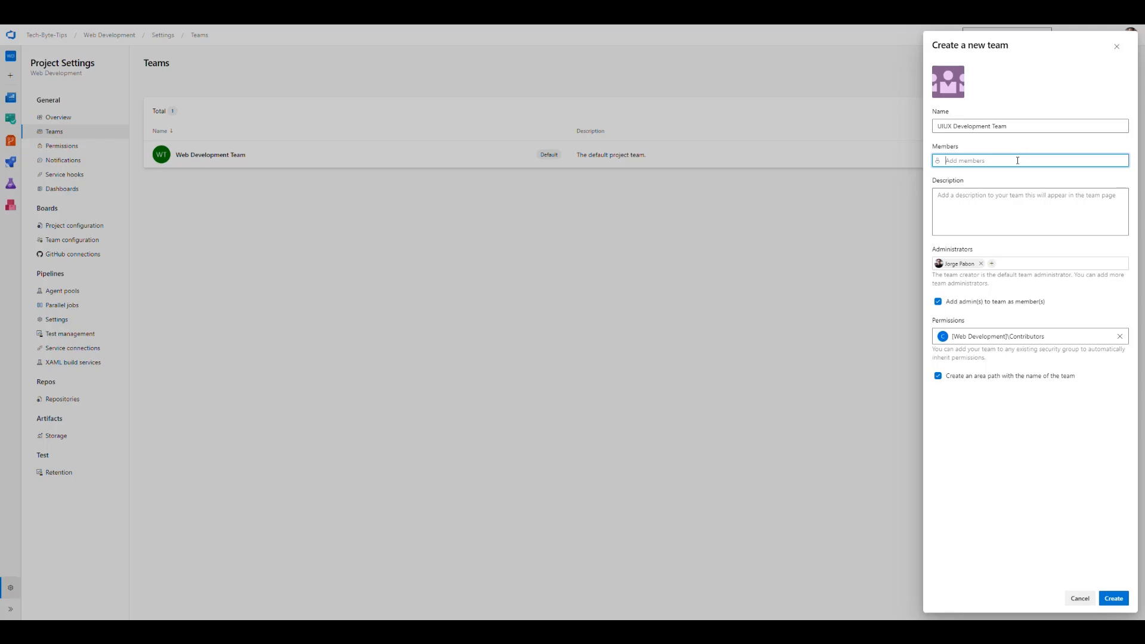
left_click(838, 178)
left_click(990, 162)
type("Donald Trump")
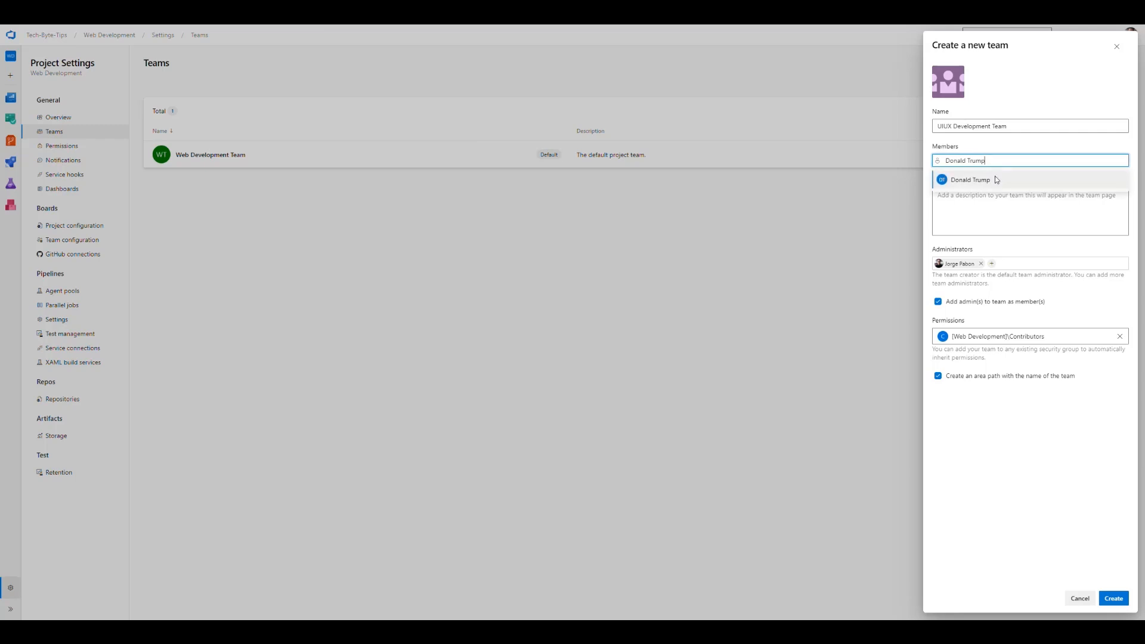
left_click(998, 180)
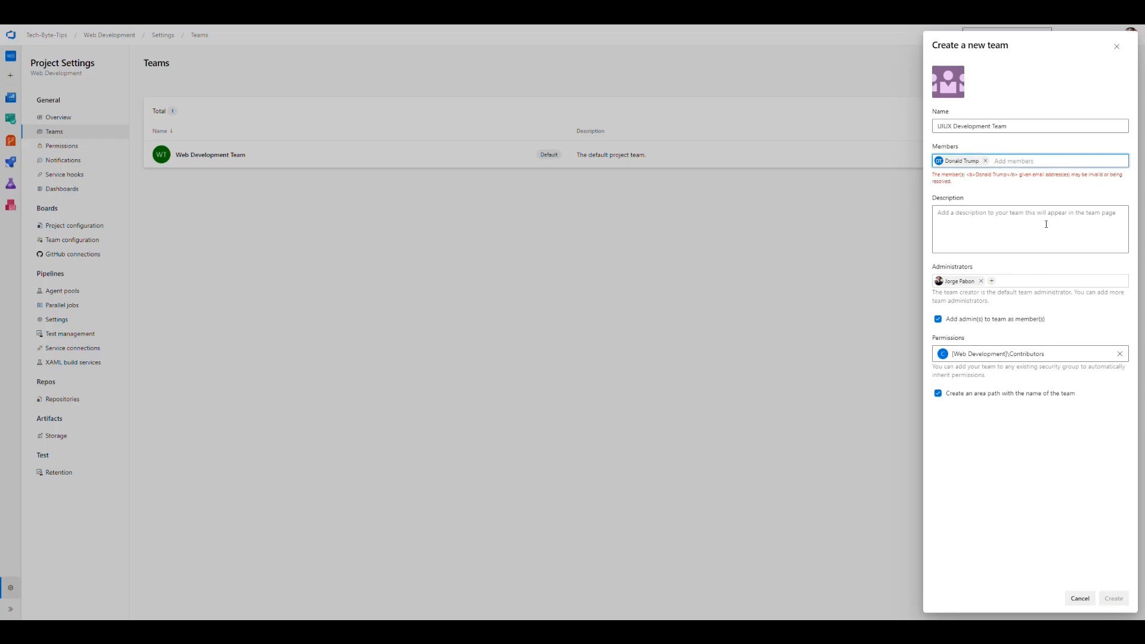
type("Joe Biden")
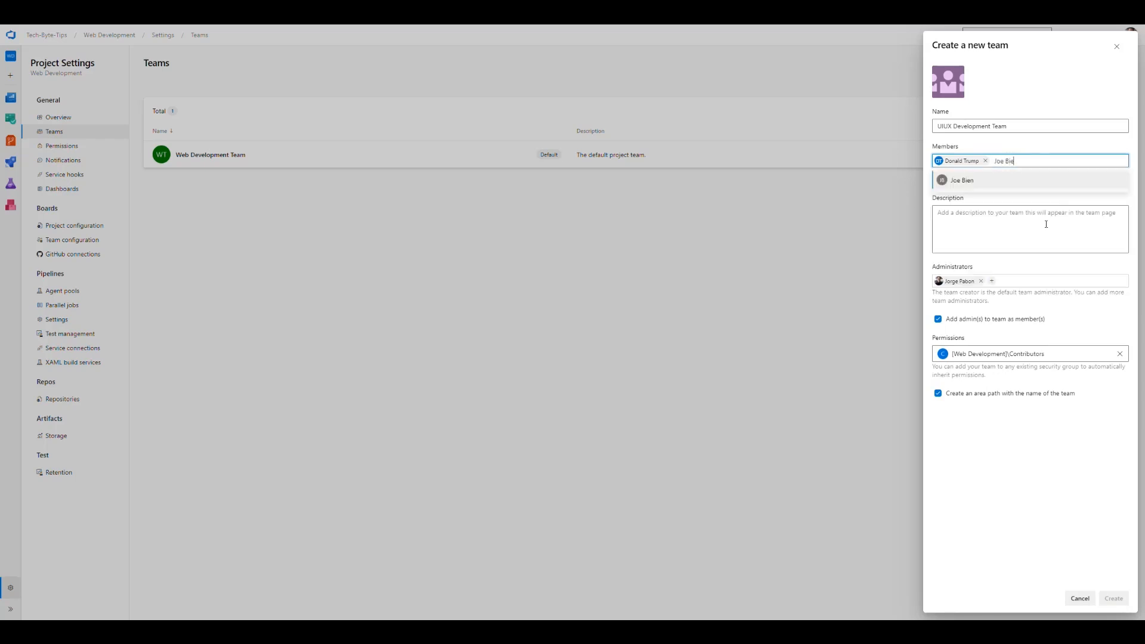
left_click(998, 187)
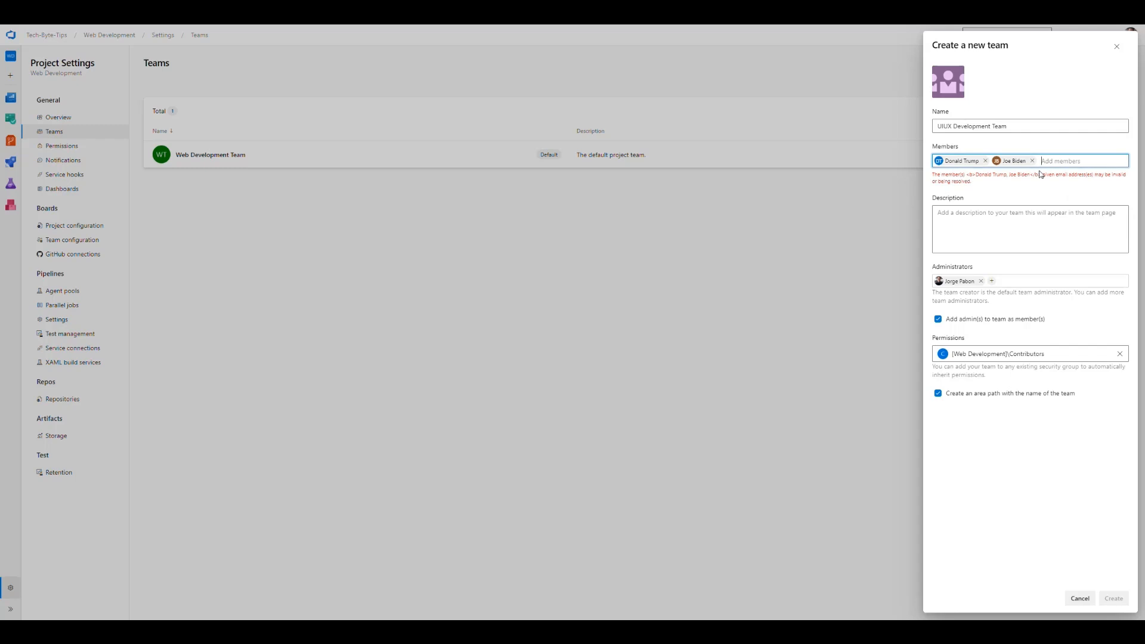
left_click(1024, 220)
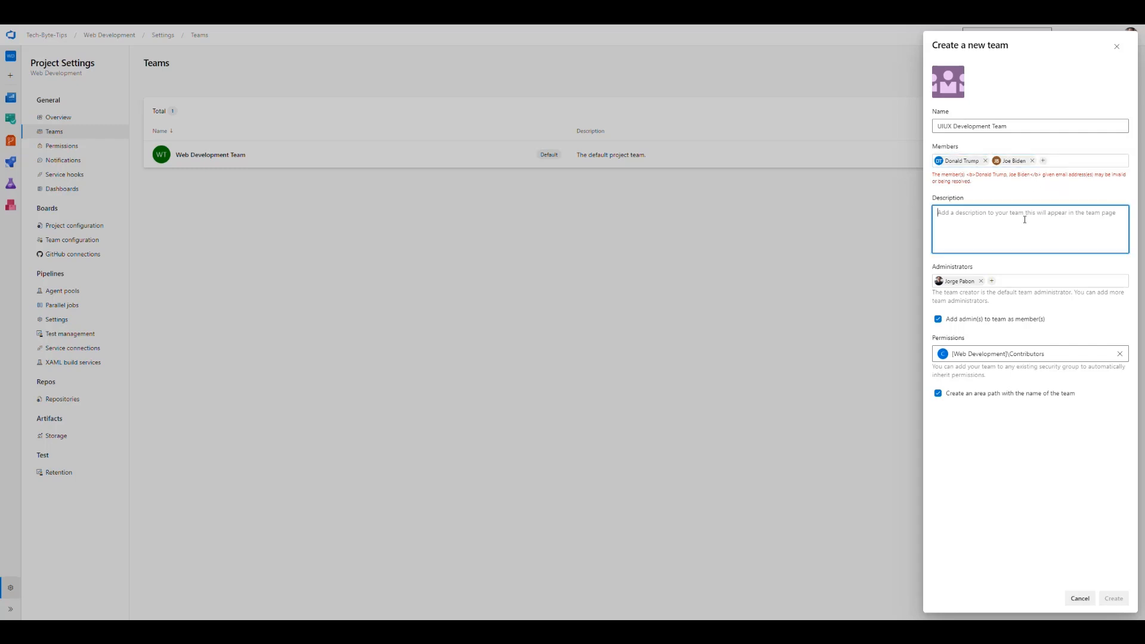
type("This team is in charge of the User Interface and User Experience development.")
Remove both added members from the new team and create the UIUX Development Team.
left_click(1068, 164)
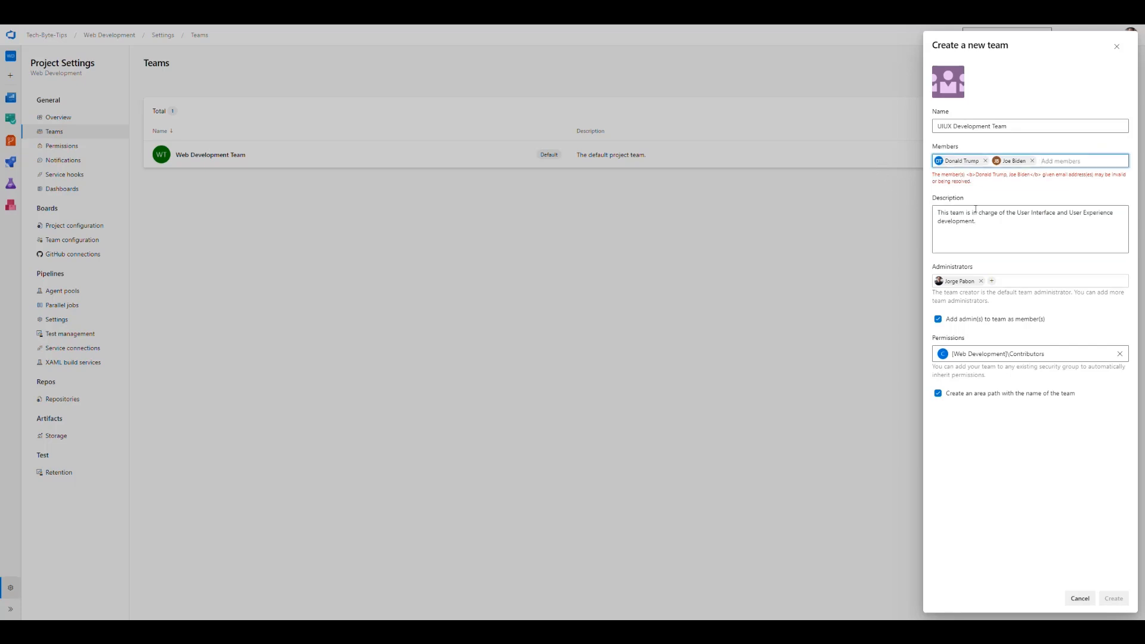
left_click(1032, 160)
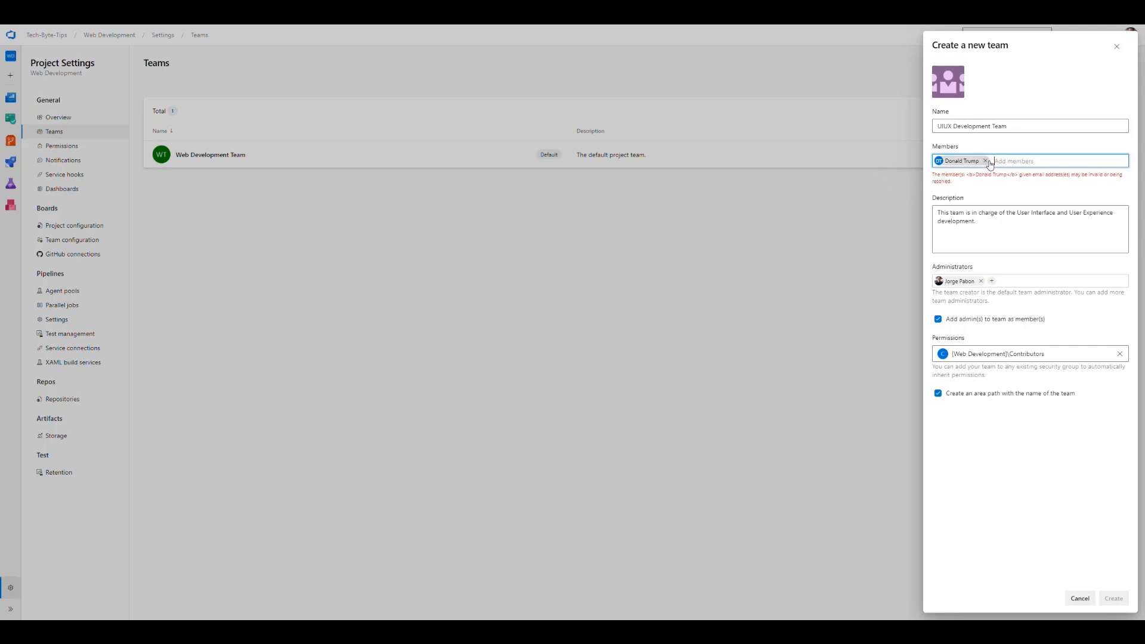
left_click(985, 161)
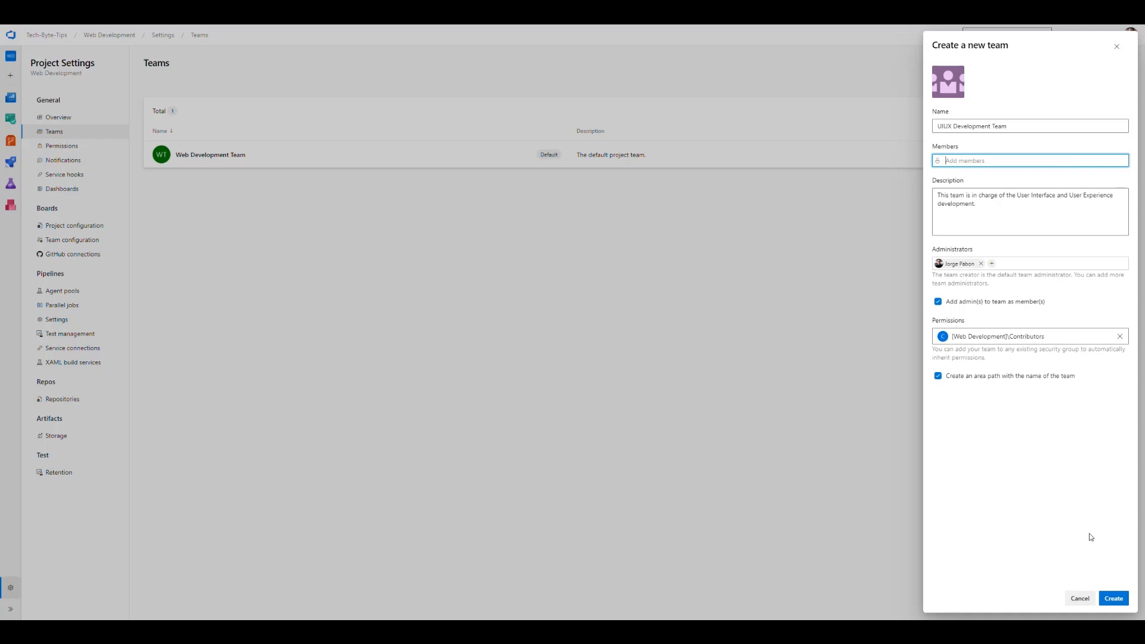
left_click(1114, 599)
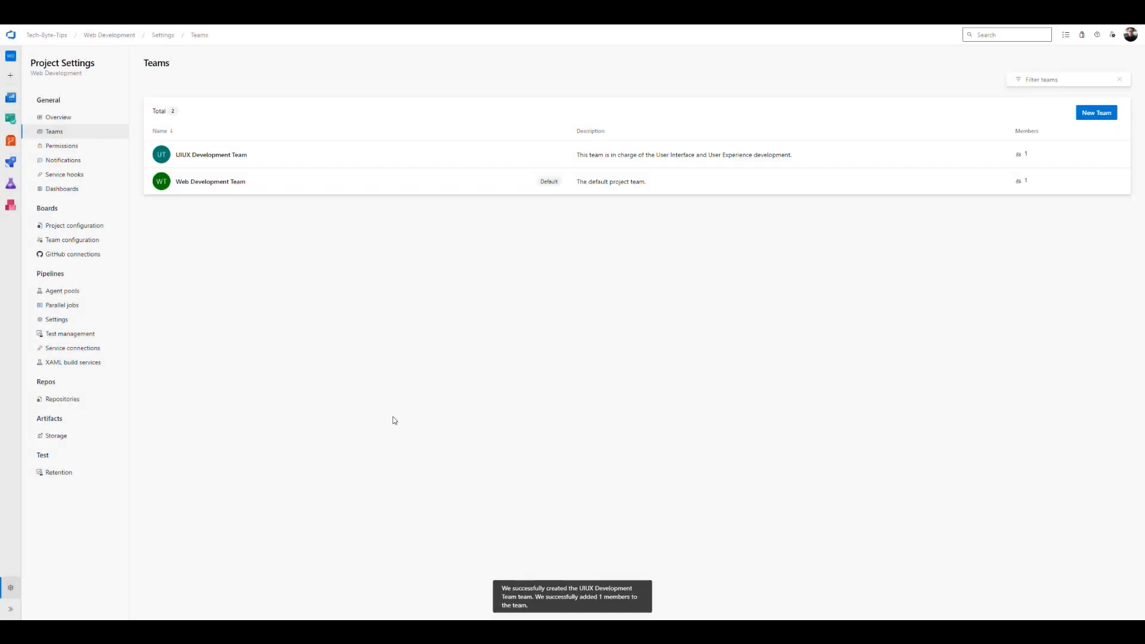
Examine the UIUX Development Team's member list in the project's Teams settings.
left_click(212, 155)
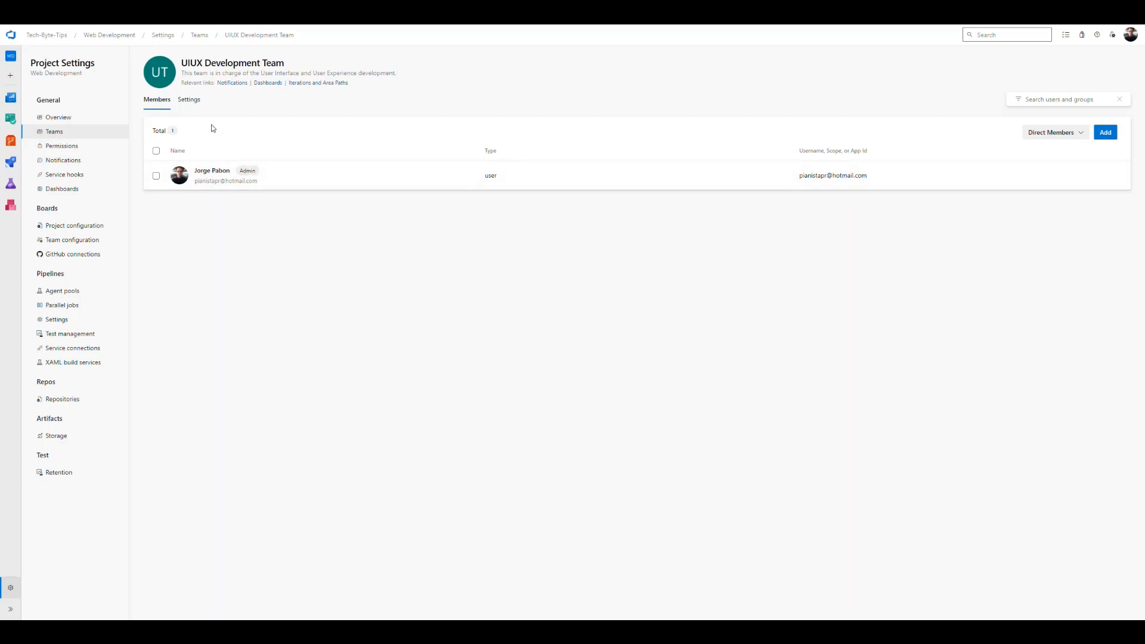
left_click(65, 132)
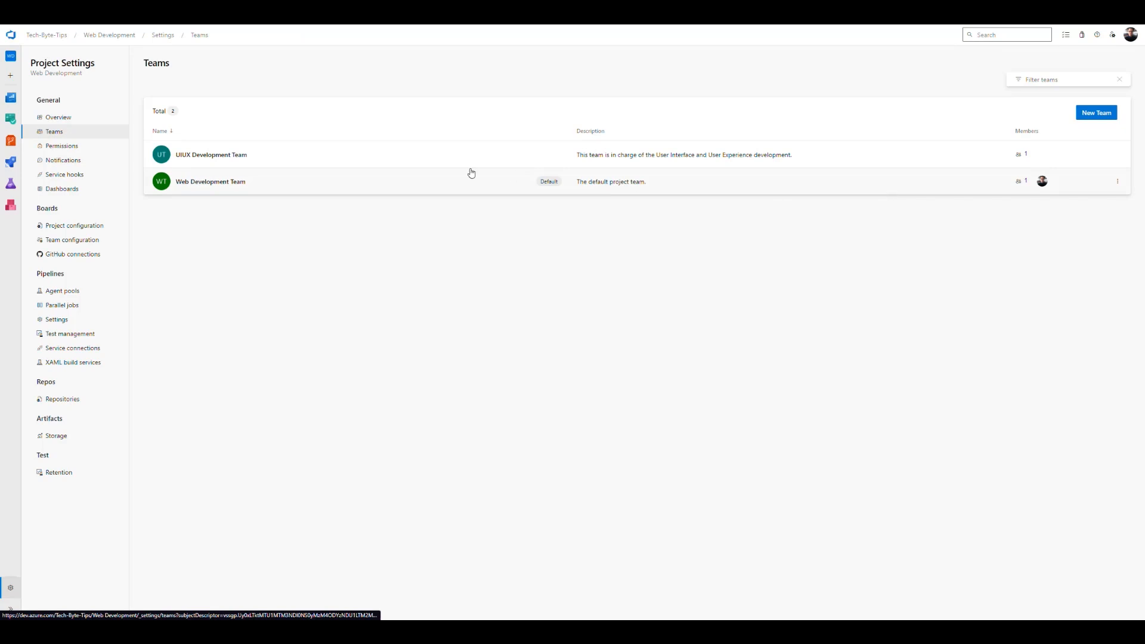
left_click(293, 155)
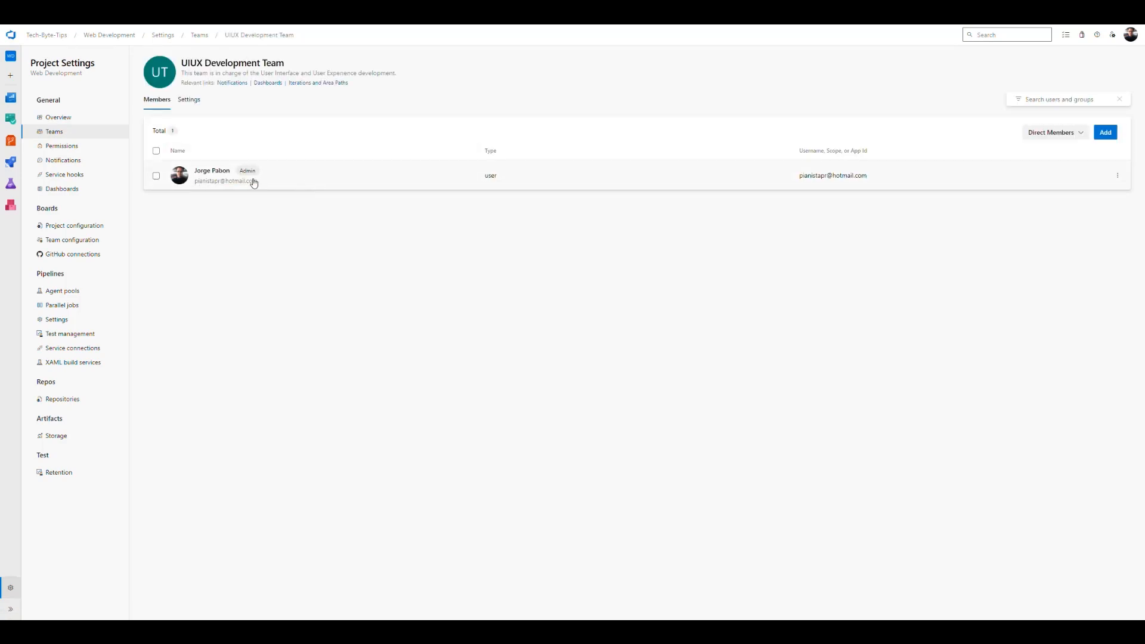
left_click(157, 177)
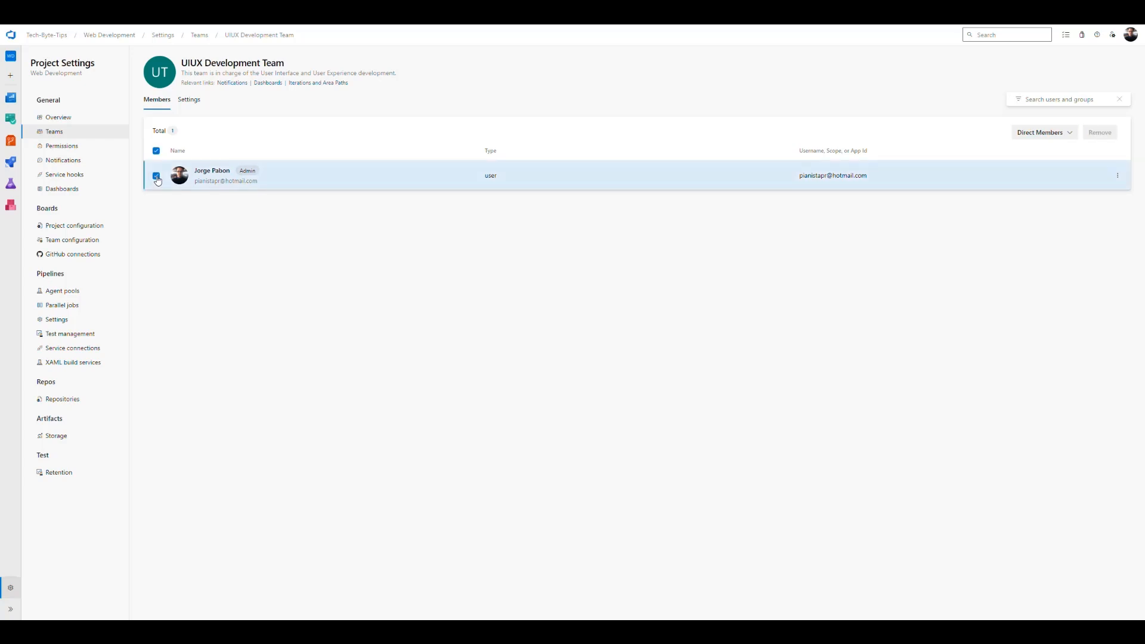
left_click(156, 177)
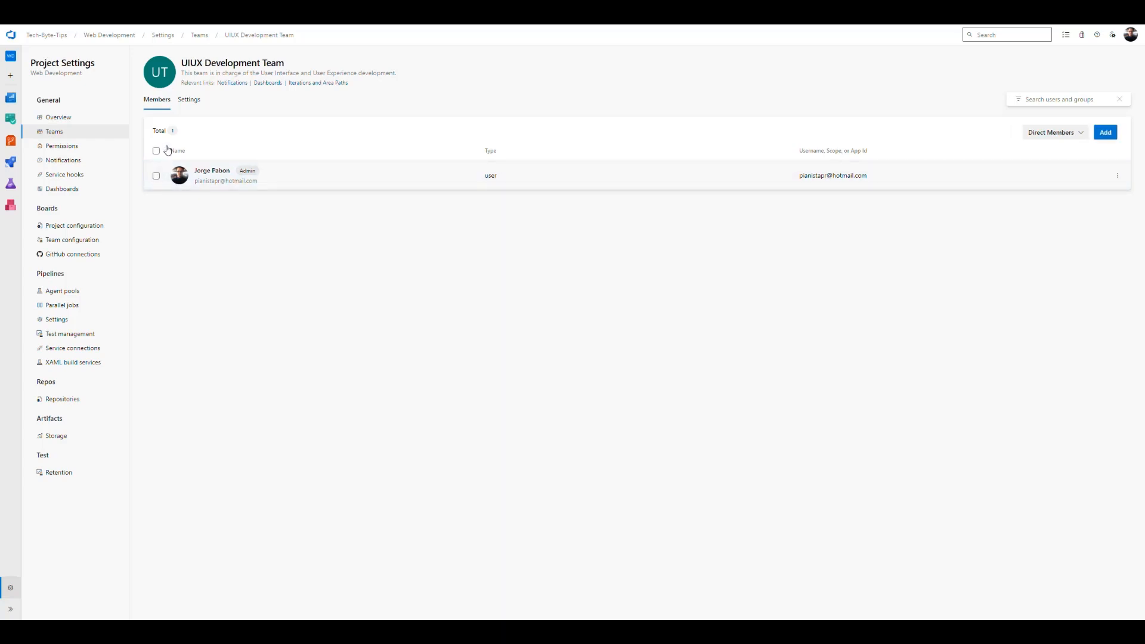
Delete the UIUX Development Team from its team settings and confirm the deletion.
left_click(189, 102)
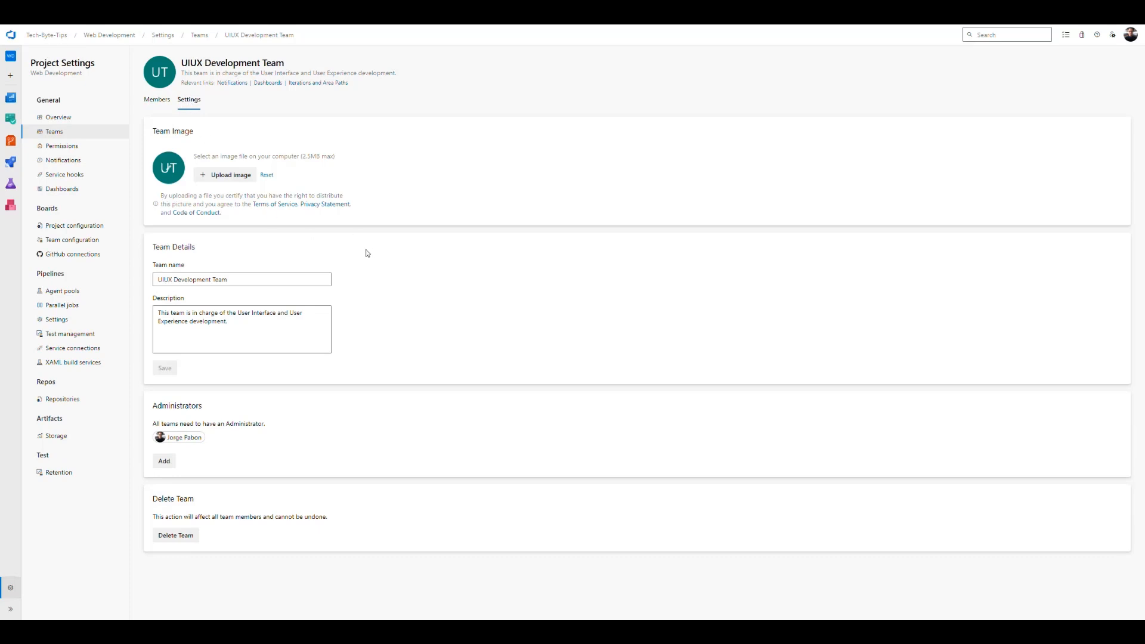
left_click(175, 535)
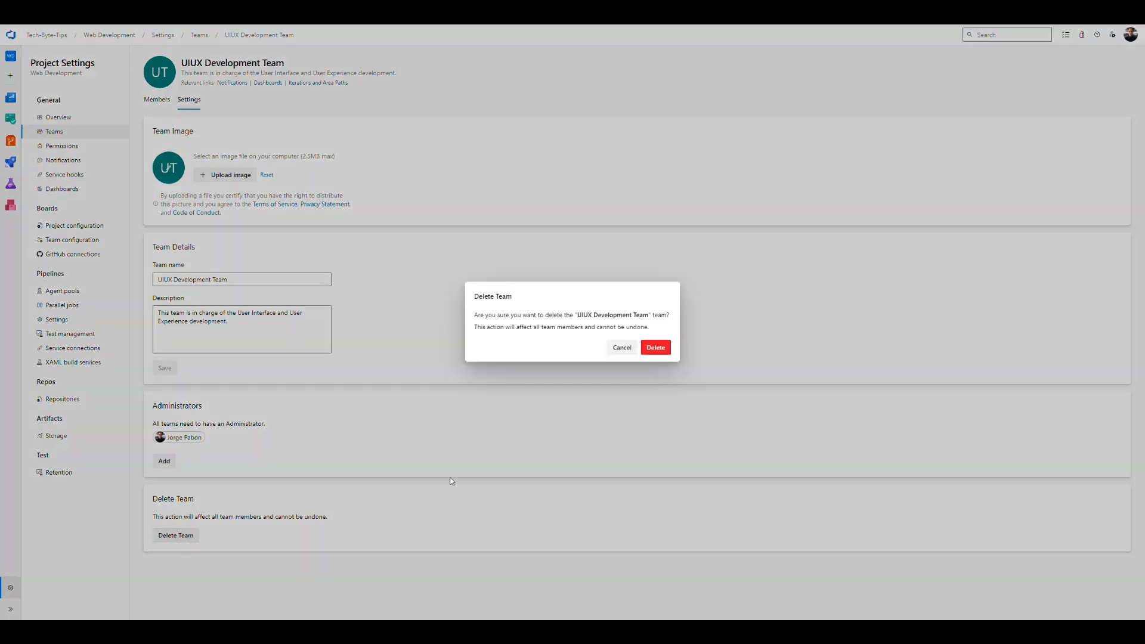
left_click(655, 348)
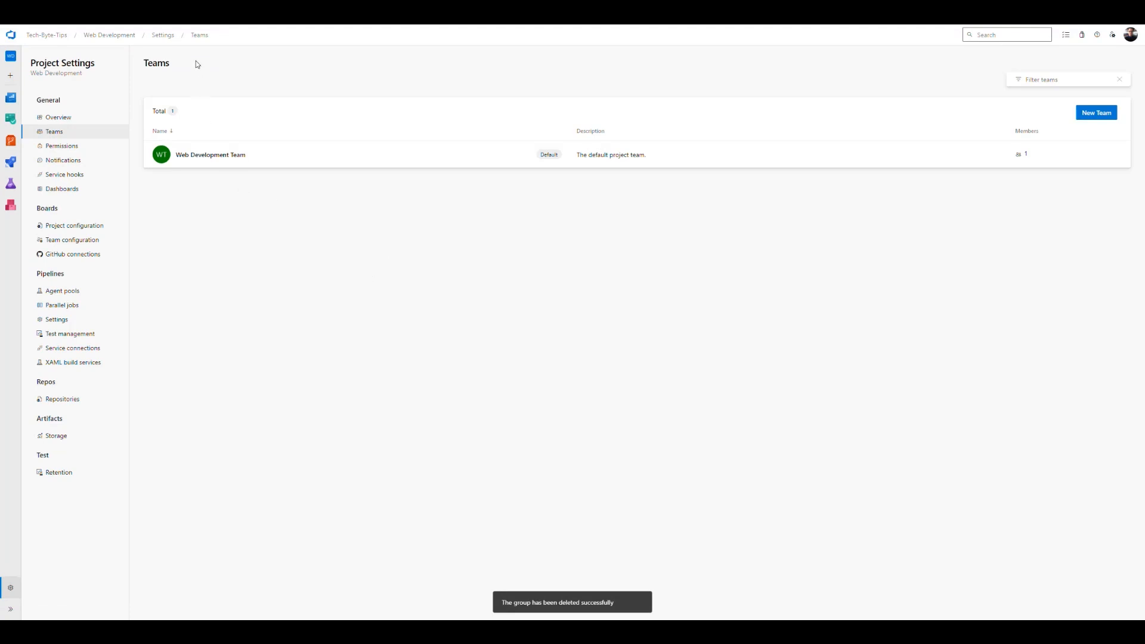
View the delete option in the project's overview and the overview settings of the Tech-Byte-Tips organization.
left_click(162, 36)
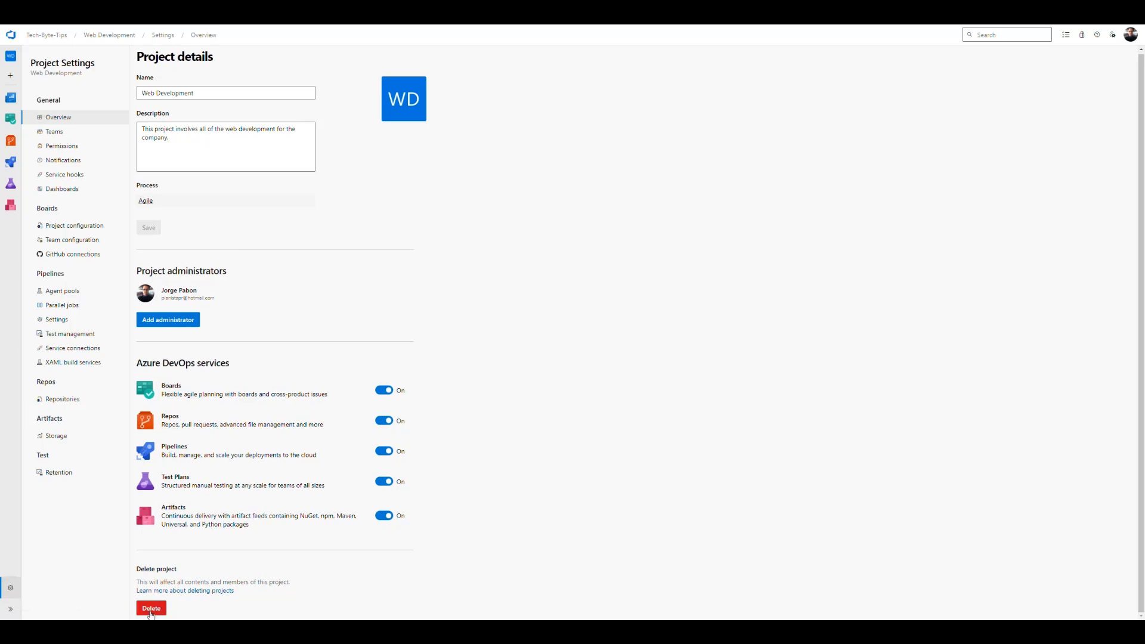
left_click(52, 34)
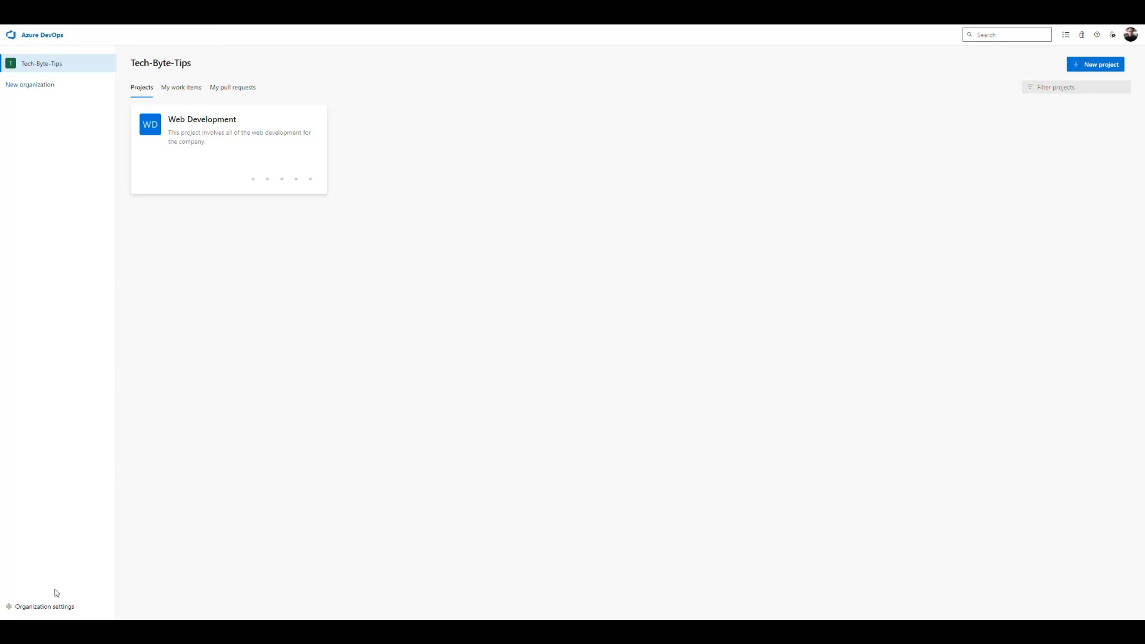
left_click(42, 605)
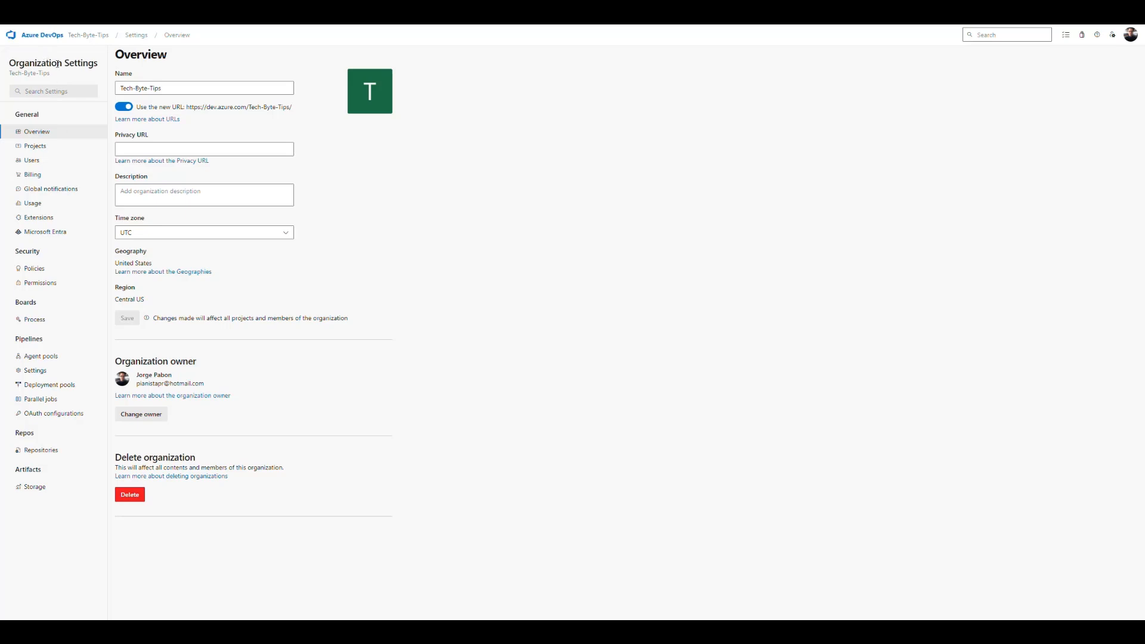
Return to the Web Development project from the organization's project list and open its project settings.
left_click(83, 40)
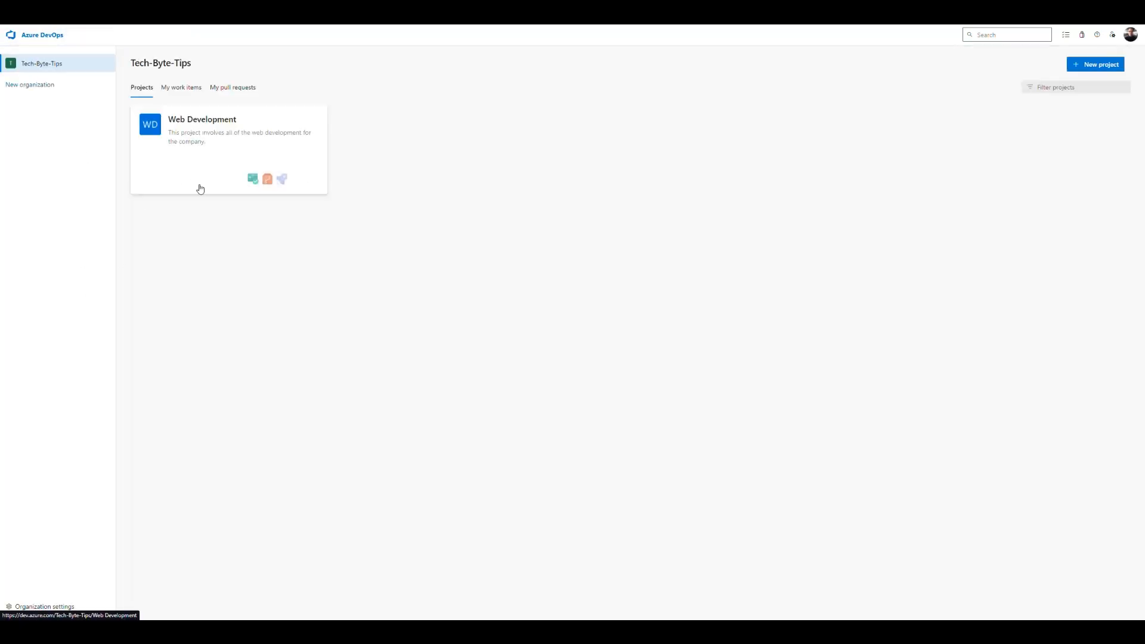
left_click(214, 129)
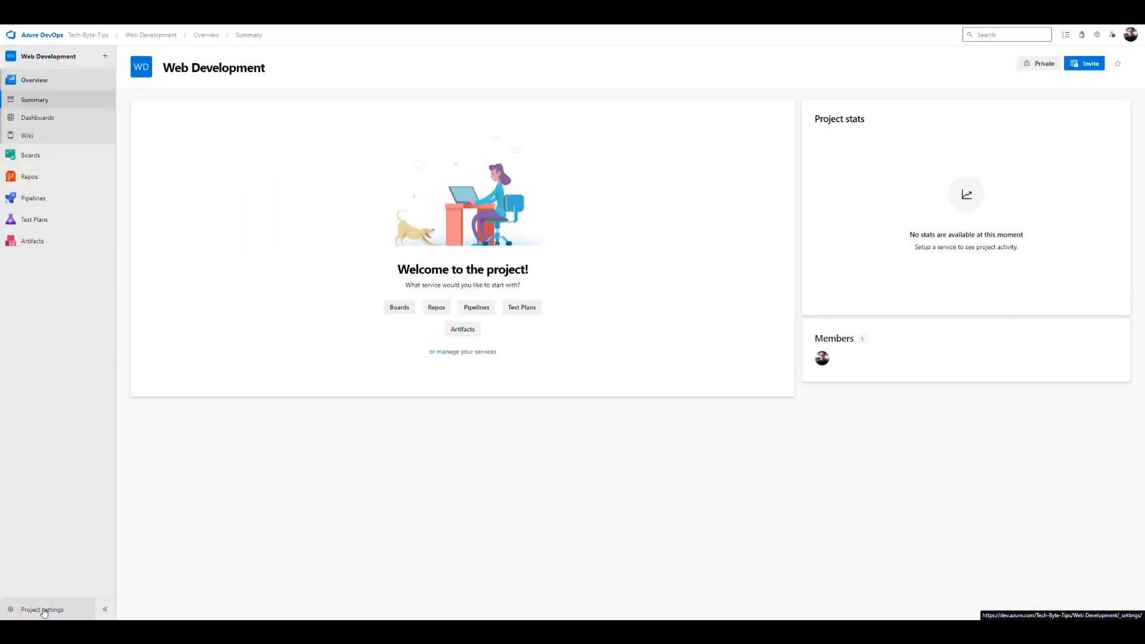
left_click(41, 609)
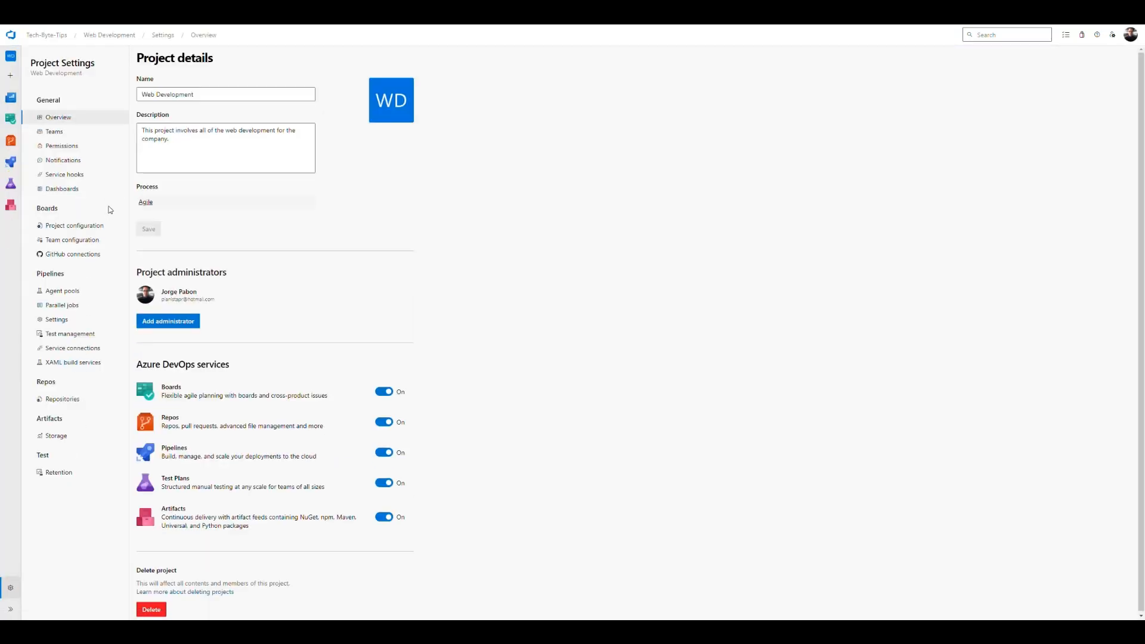